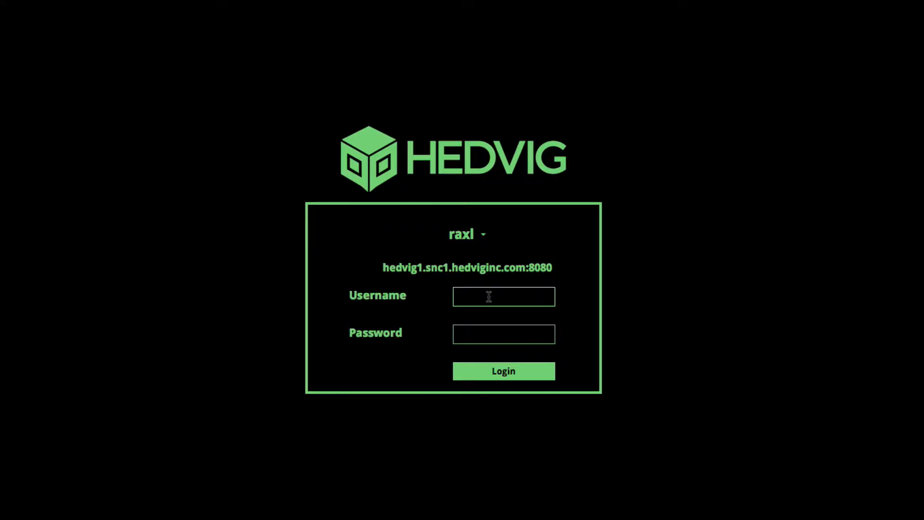
Log in to Hedvig as the admin user with the account password.
click(488, 296)
text(admin)
key(Tab)
text(admin)
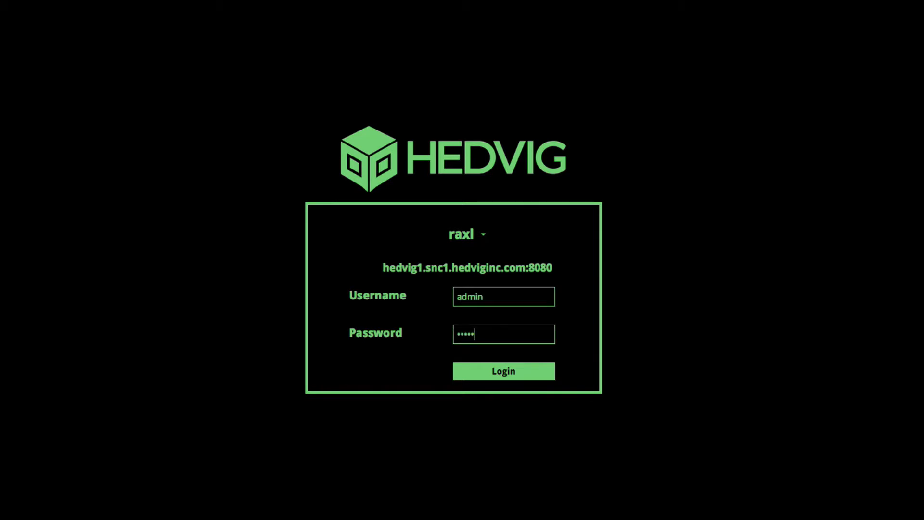
key(Return)
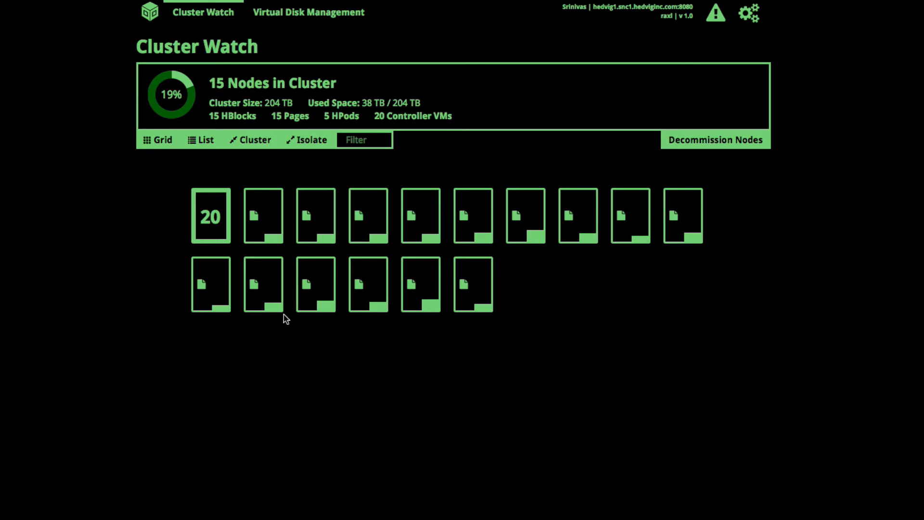
Review the node tiles and the 20 Controller VMs, then go to Virtual Disk Management.
mouse_move(212, 273)
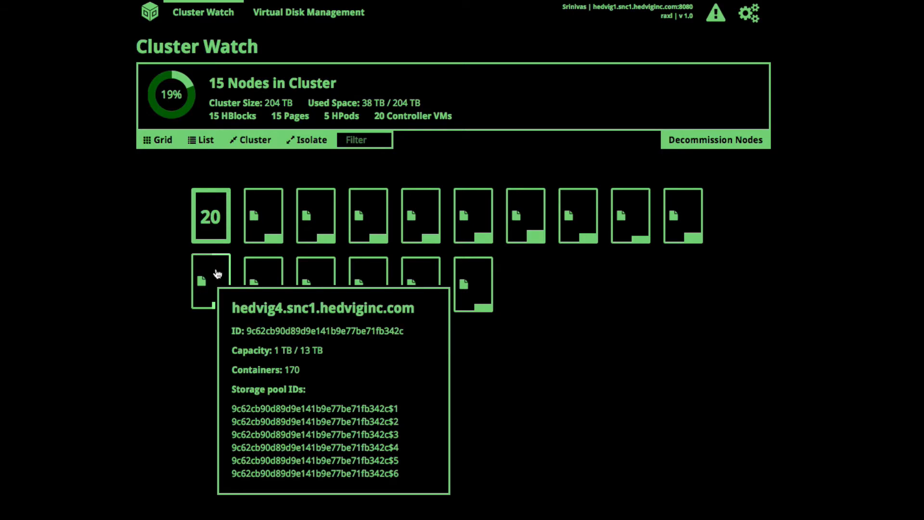
mouse_move(247, 270)
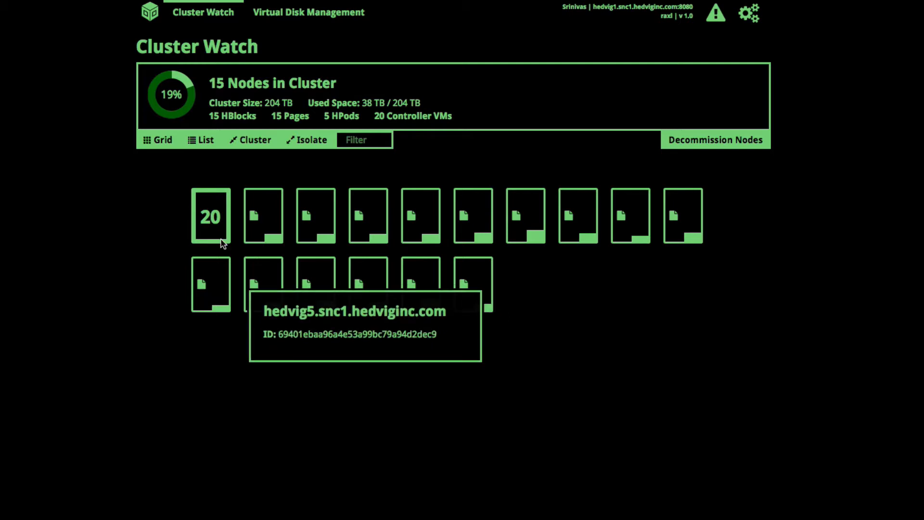
mouse_move(227, 243)
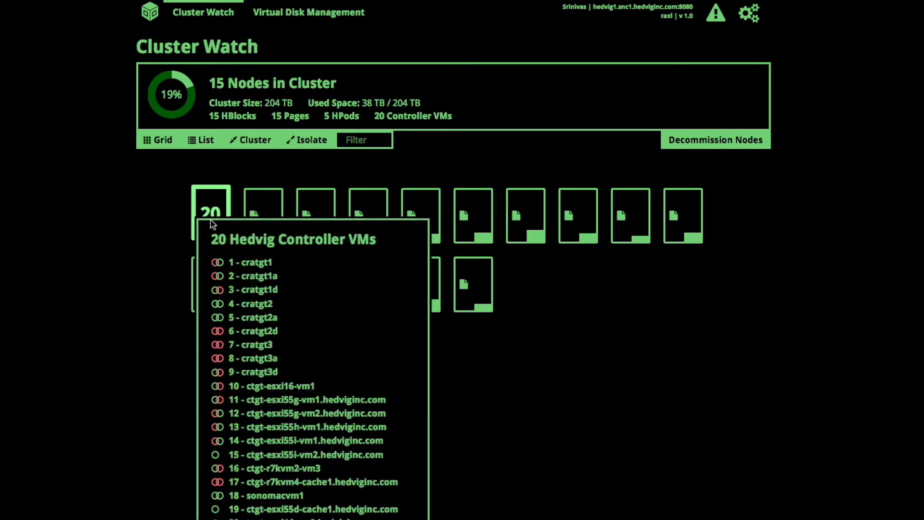
scroll(213, 244, down, 1)
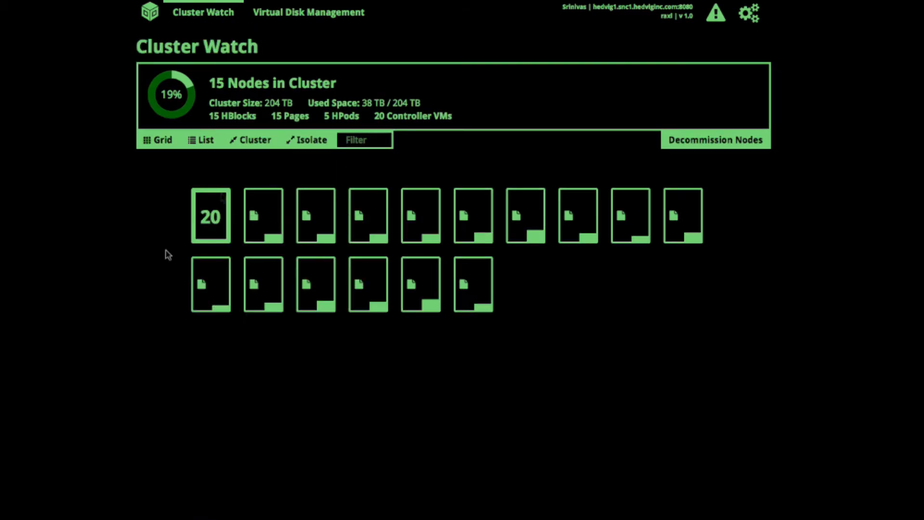
click(341, 13)
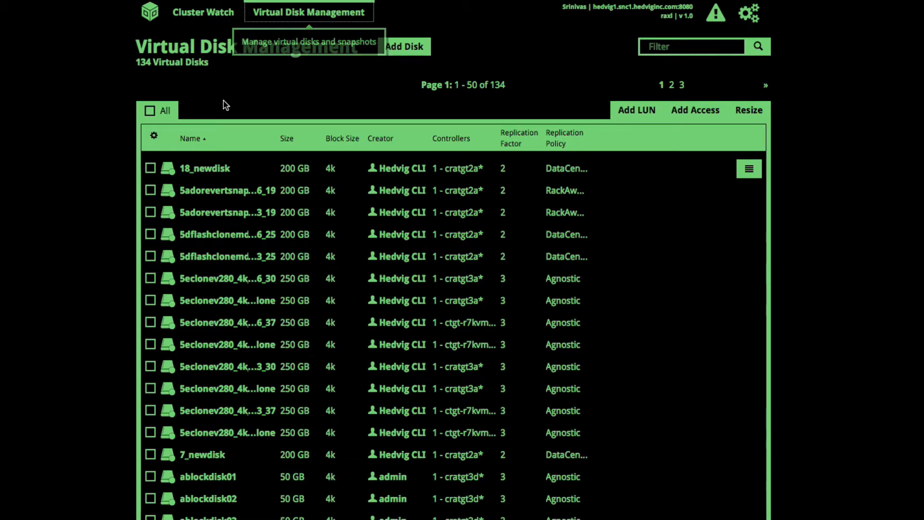
Add a Disk Type column to the disk list and start a new virtual disk.
click(155, 137)
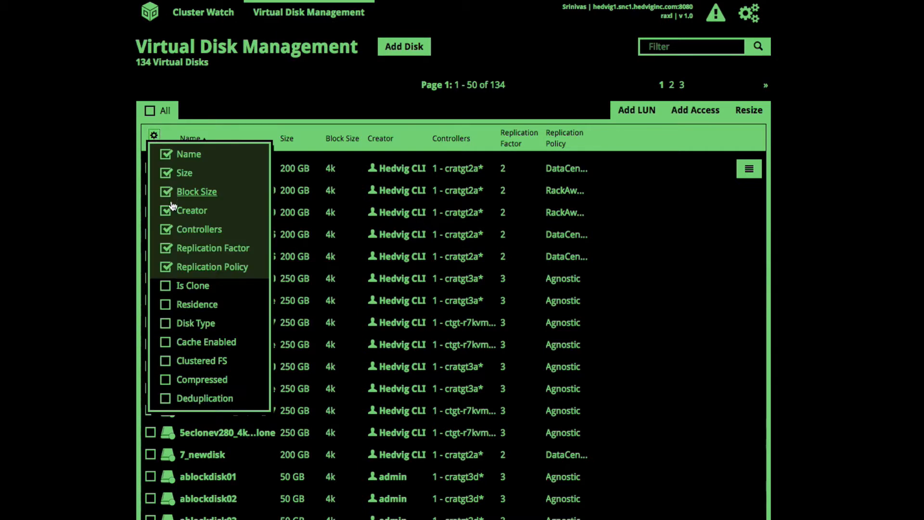
click(169, 327)
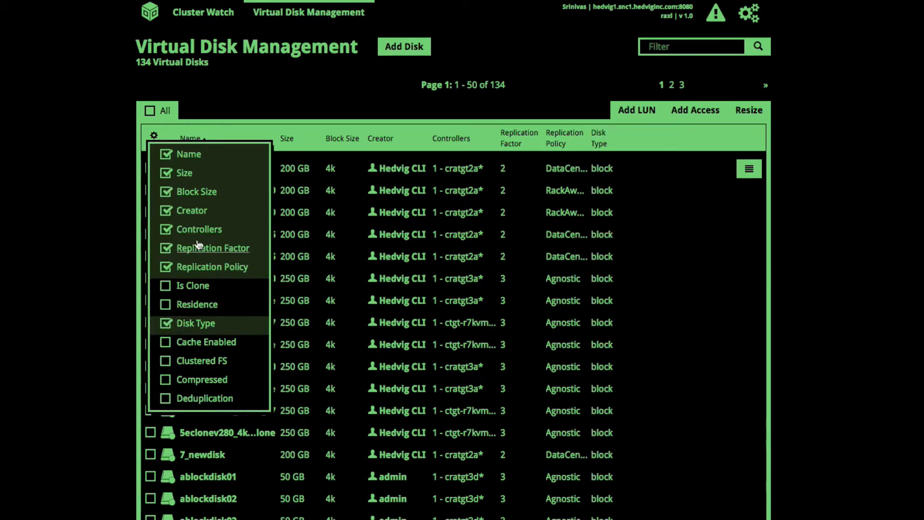
click(154, 135)
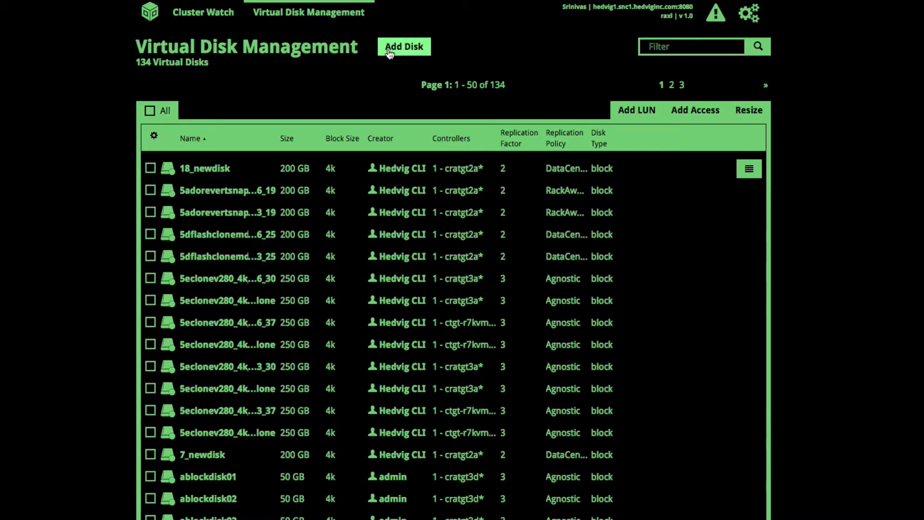
click(391, 52)
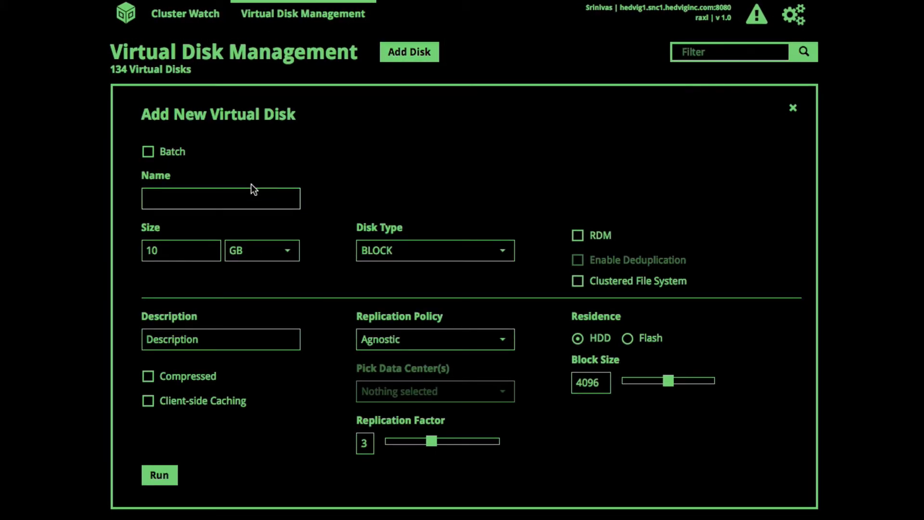
Enter ademodisk1 as the disk name and change its size from 10 GB to 1 TB.
click(245, 199)
text(ademodisk1)
click(200, 249)
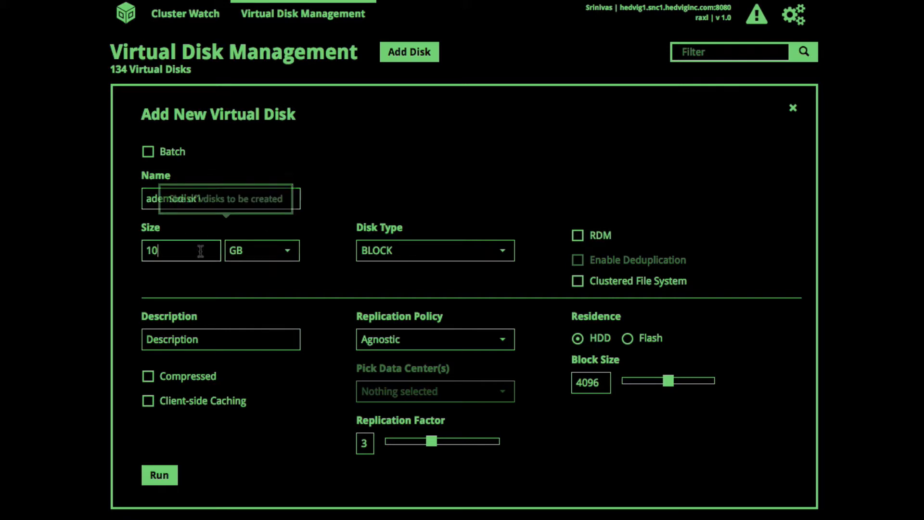
key(BackSpace)
key(BackSpace)
text(1)
click(272, 254)
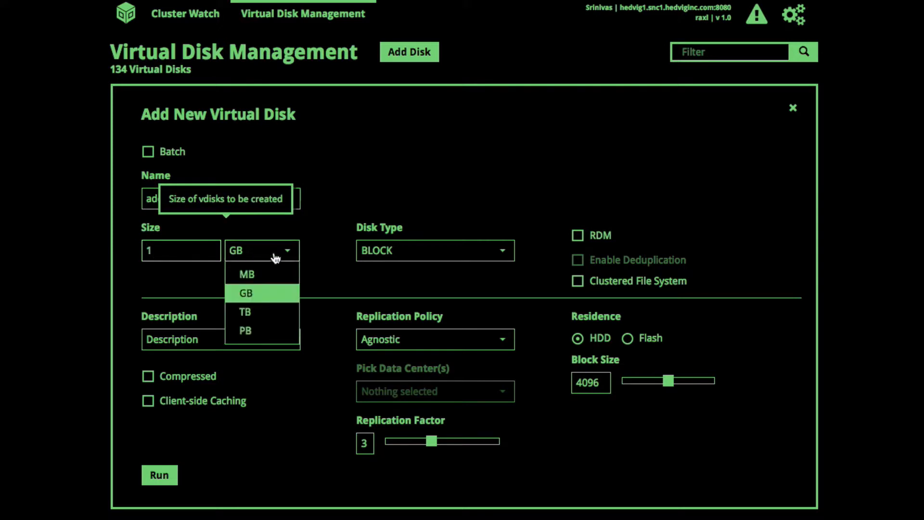
click(268, 313)
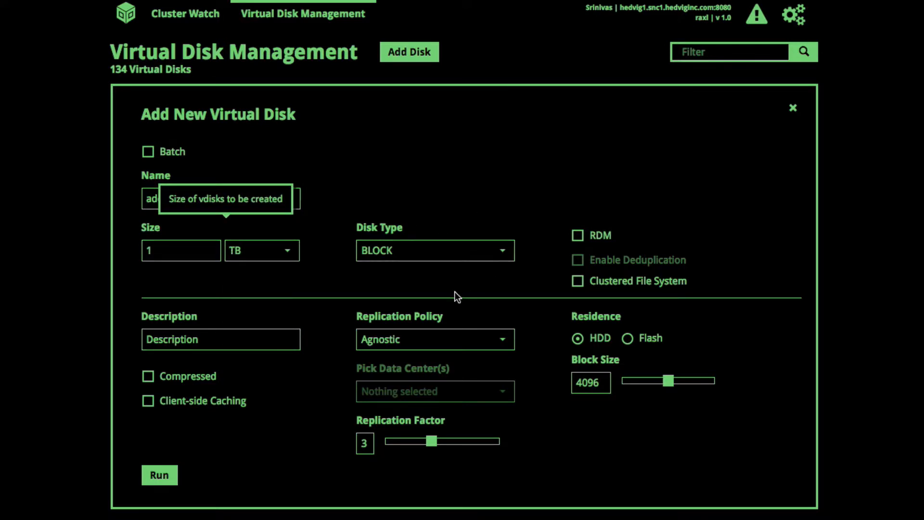
click(495, 343)
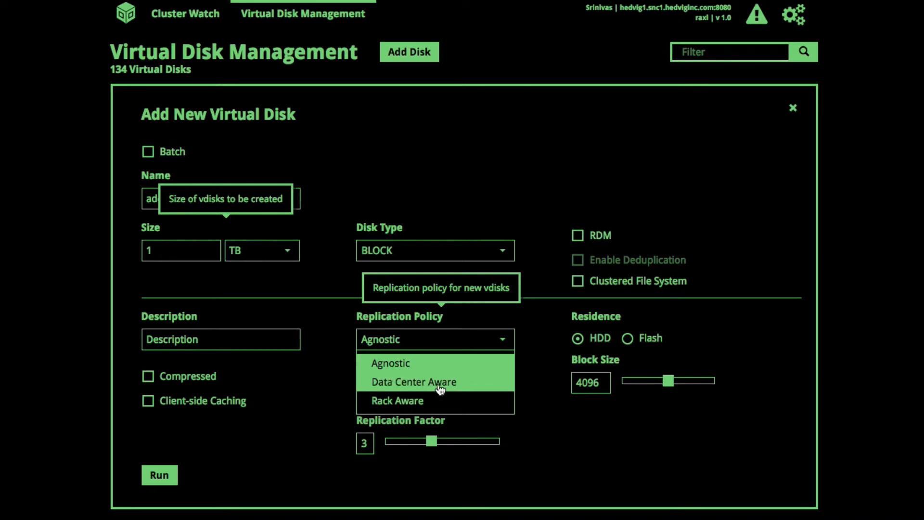
Try Data Center Aware replication, then set the replication policy back to Agnostic.
click(440, 383)
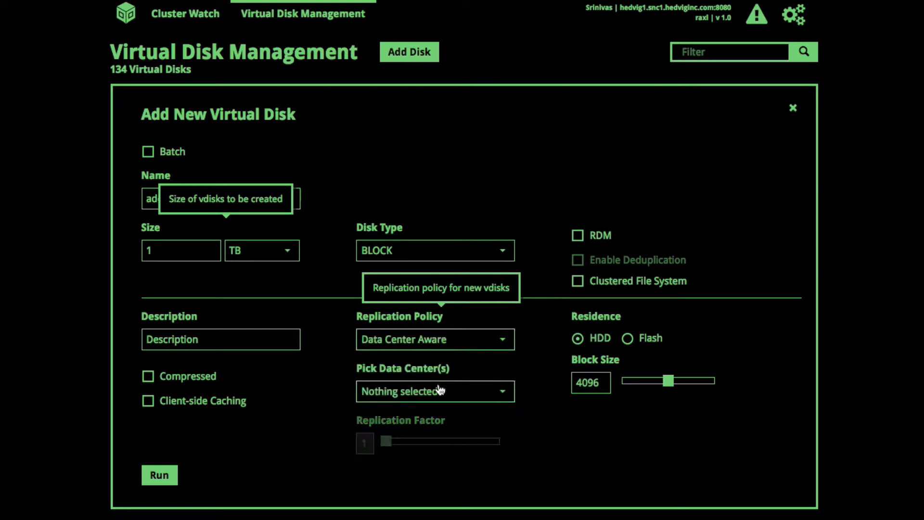
click(462, 392)
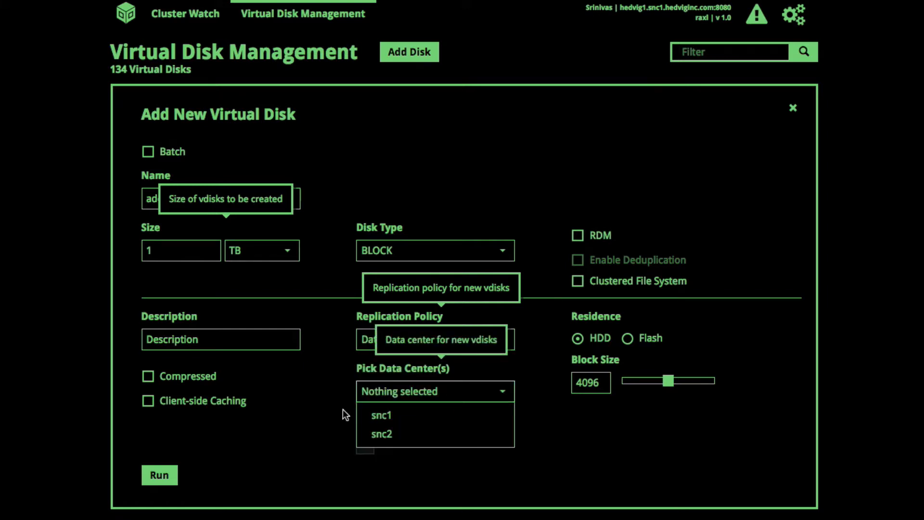
click(313, 404)
click(393, 341)
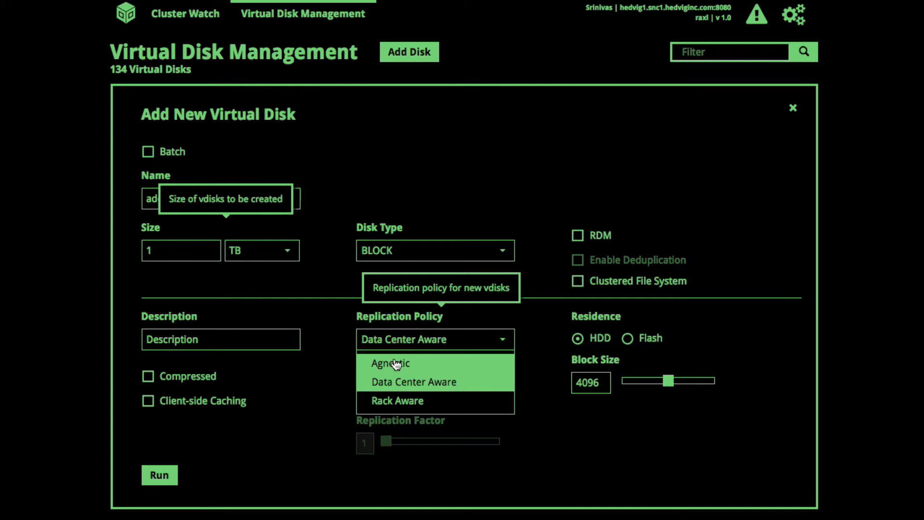
click(395, 365)
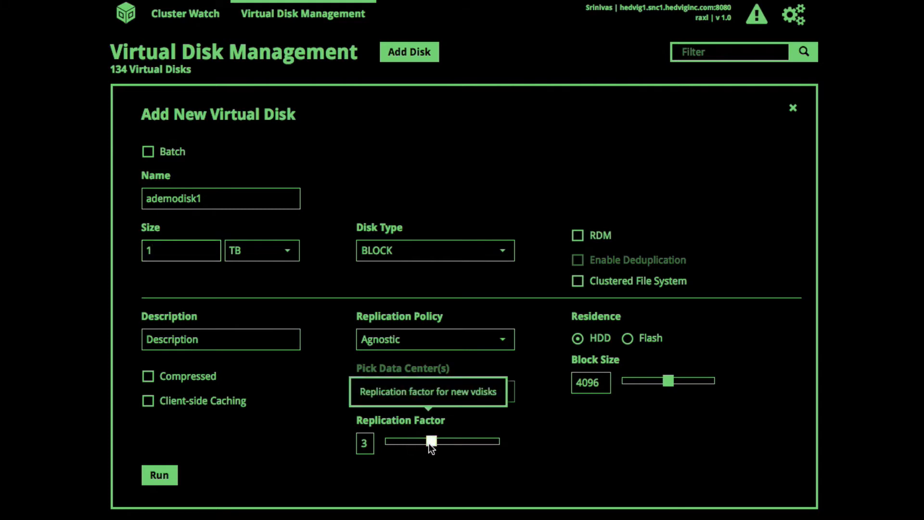
Adjust replication factor and residence, keep 4096 block size, and create the disk.
mouse_move(425, 443)
mouse_down()
mouse_move(388, 443)
mouse_move(488, 443)
mouse_move(432, 445)
mouse_up()
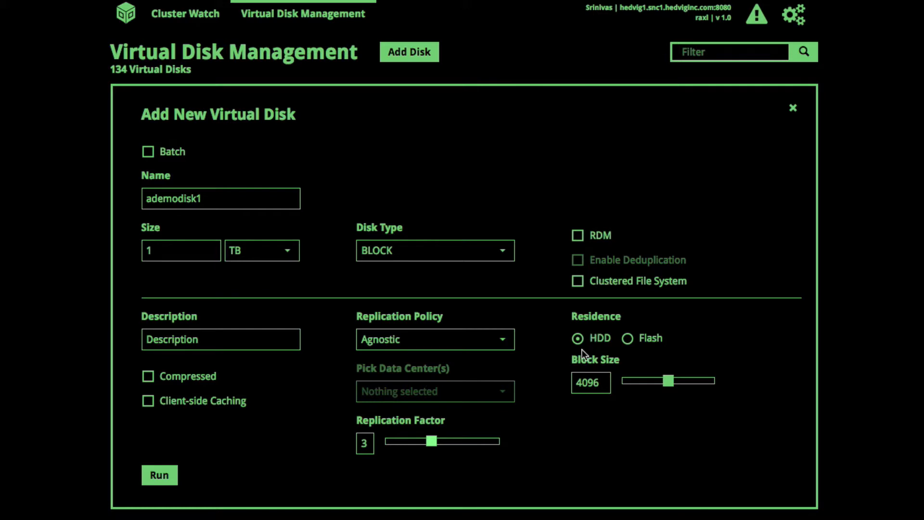
click(628, 343)
mouse_move(667, 380)
mouse_down()
mouse_move(643, 383)
mouse_move(698, 382)
mouse_move(676, 384)
mouse_up()
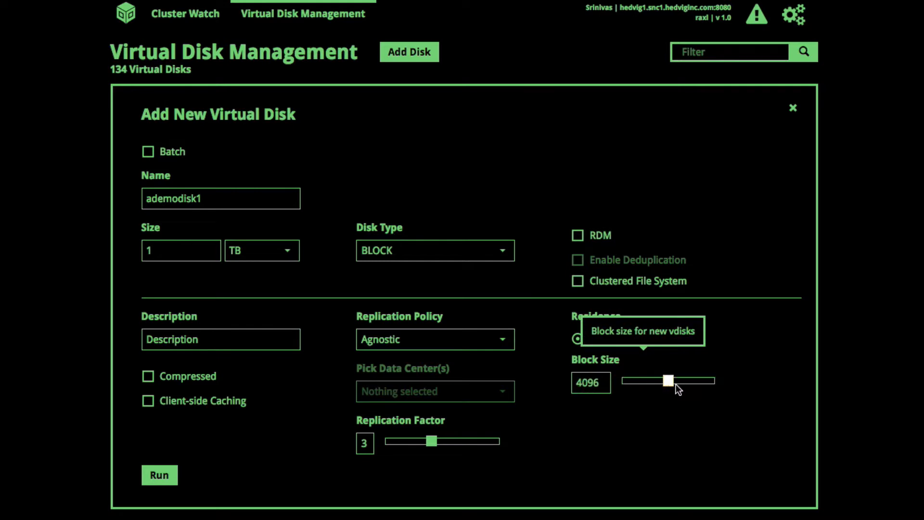
click(157, 477)
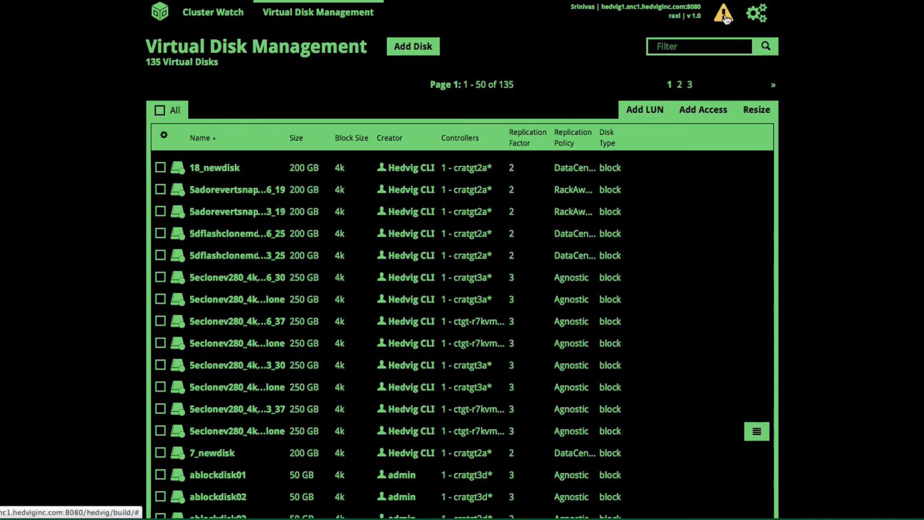
Dismiss the Disk Added notice and open the Add LUN form for ademodisk1.
click(695, 64)
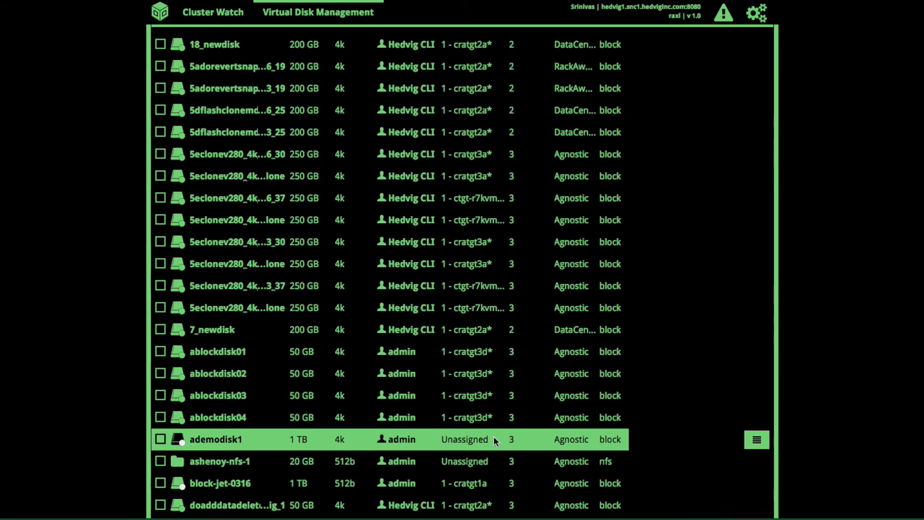
scroll(492, 436, down, 2)
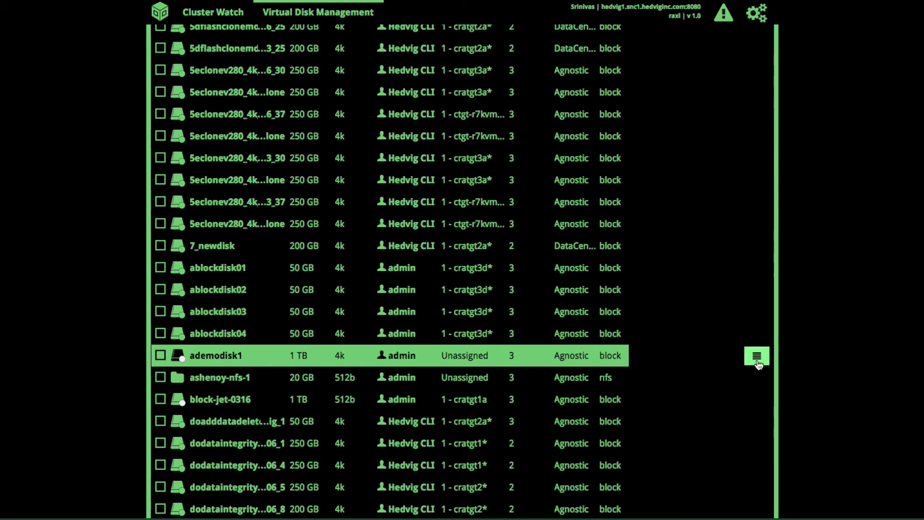
click(757, 356)
scroll(760, 364, down, 1)
scroll(759, 364, down, 2)
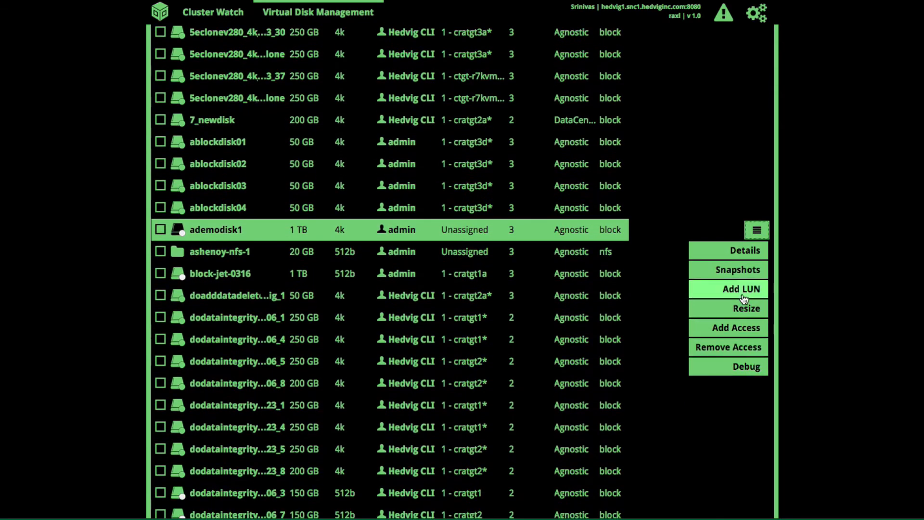
click(744, 295)
scroll(374, 298, down, 3)
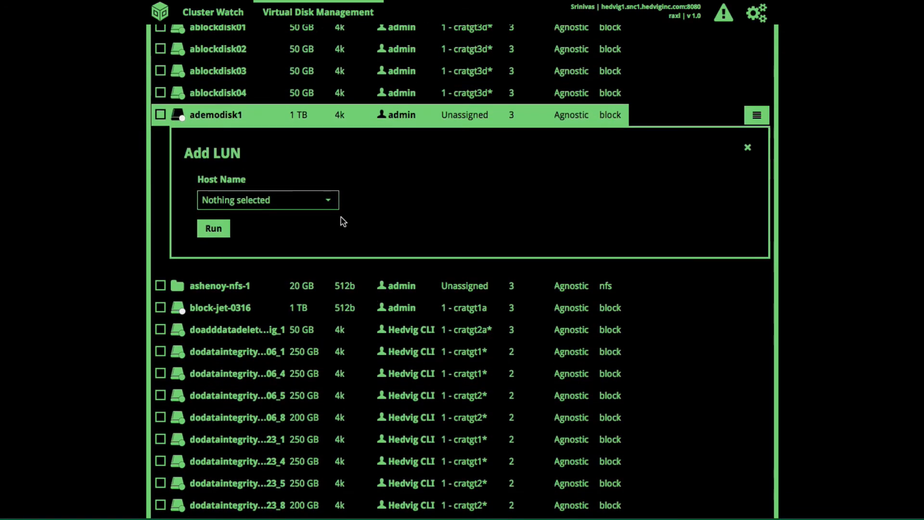
Add a LUN for ademodisk1 on controller sonomacvm1.
click(325, 201)
scroll(305, 298, down, 1)
scroll(306, 298, down, 1)
click(278, 406)
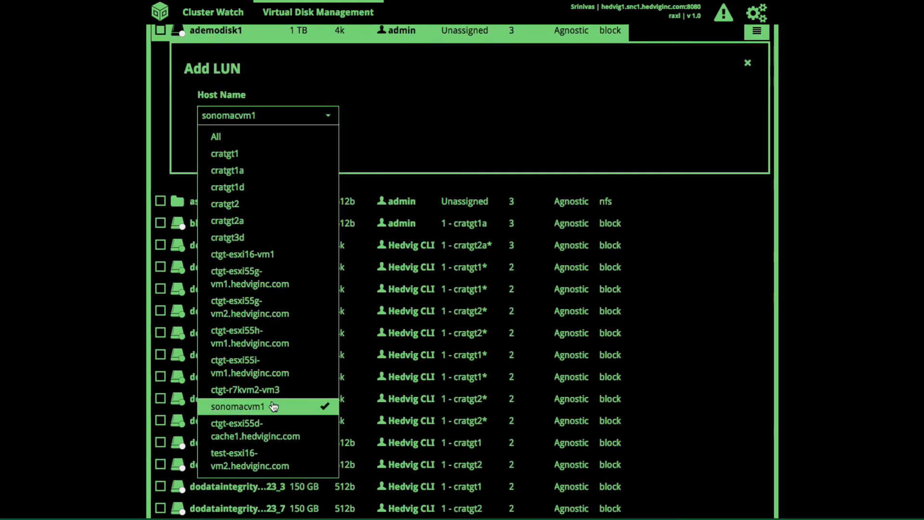
click(340, 174)
click(207, 148)
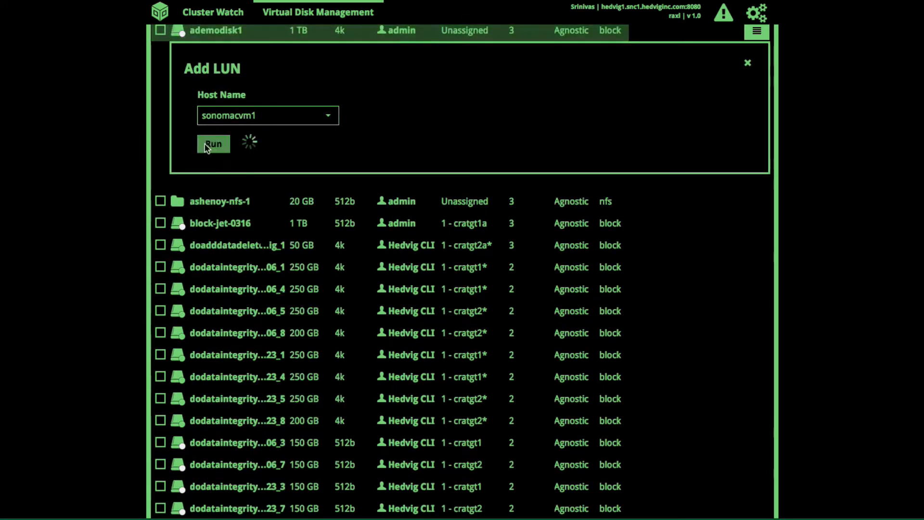
Grant new host sonomaclnt1 access to ademodisk1, then open ademodisk1's details.
scroll(429, 155, up, 1)
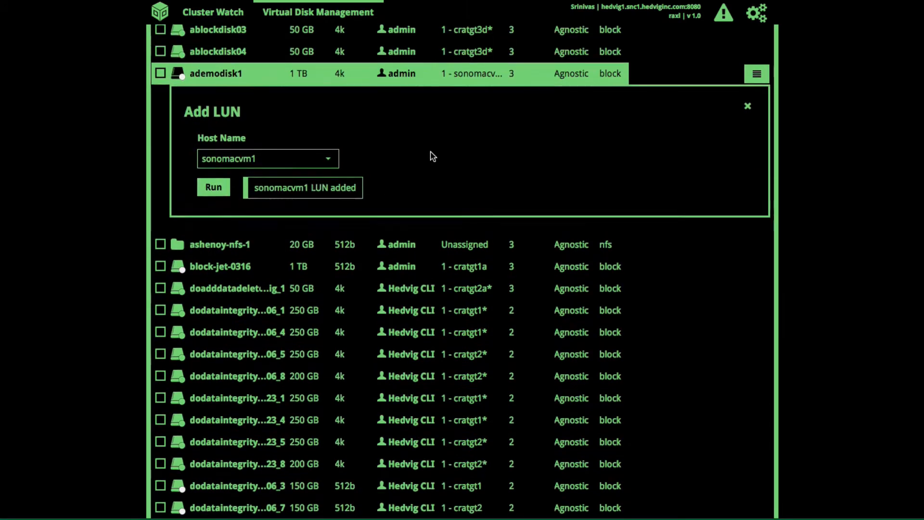
click(757, 75)
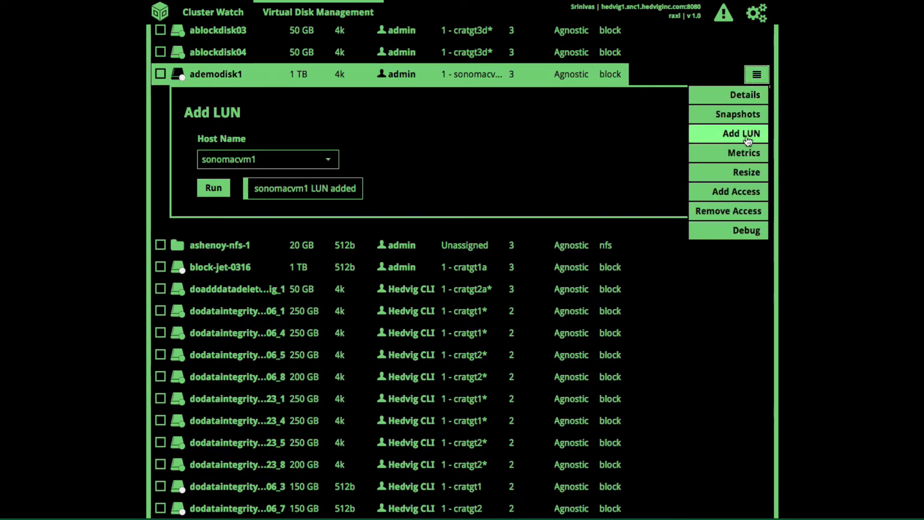
click(738, 201)
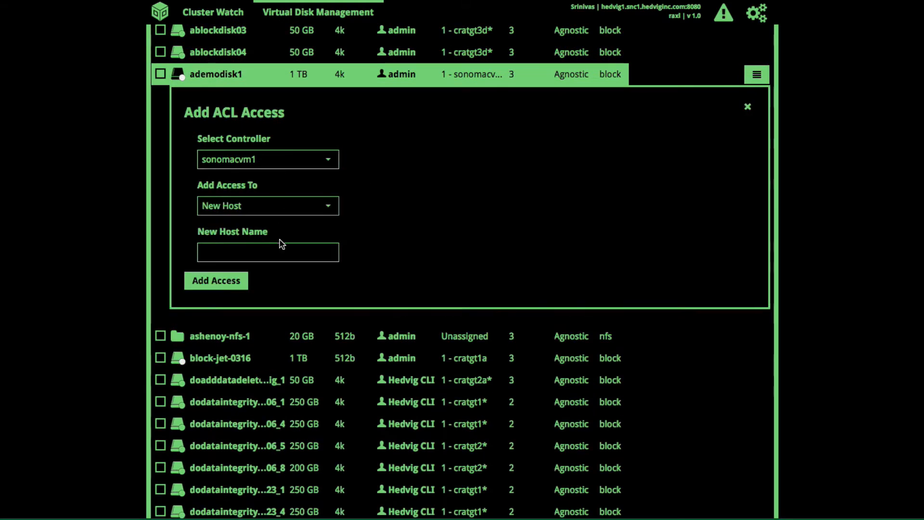
click(273, 257)
text(sonomaclnt1)
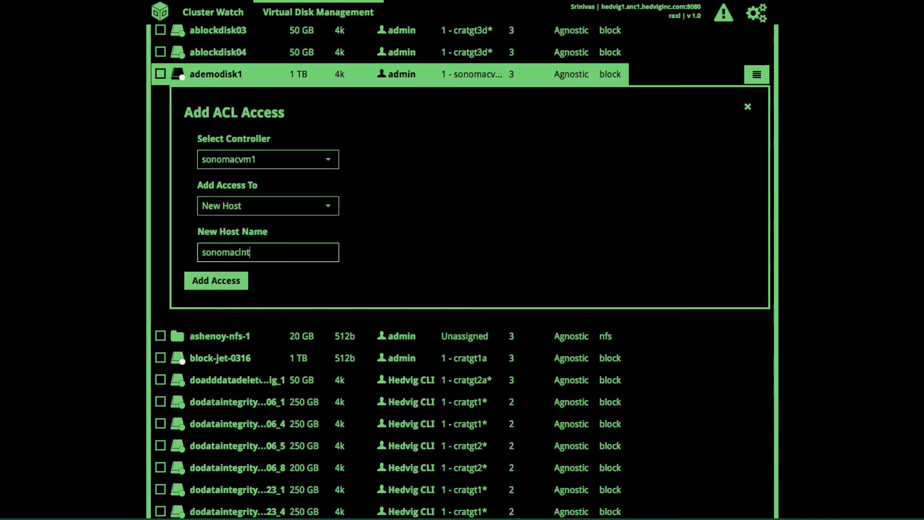
click(231, 278)
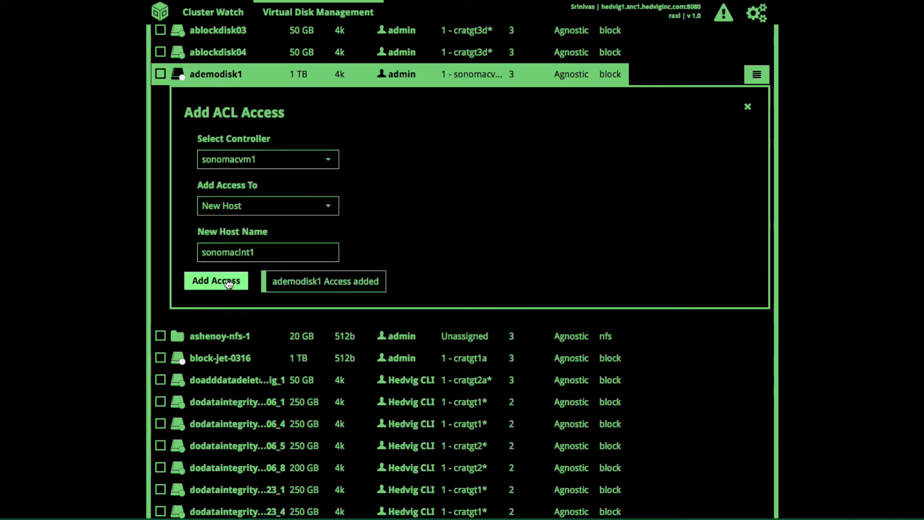
click(209, 77)
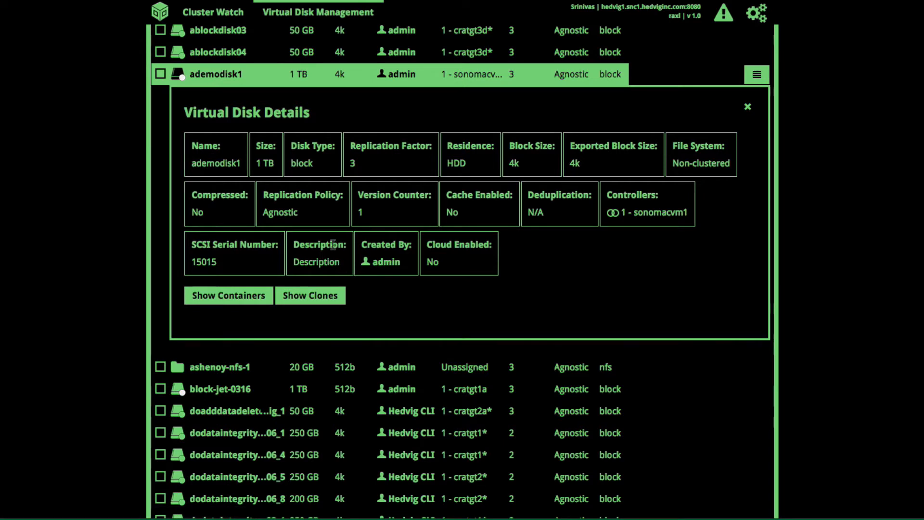
Open sonomacvm1's overview, show the LUN 5 chart as IOPS, and return to Virtual Disk Management.
click(662, 212)
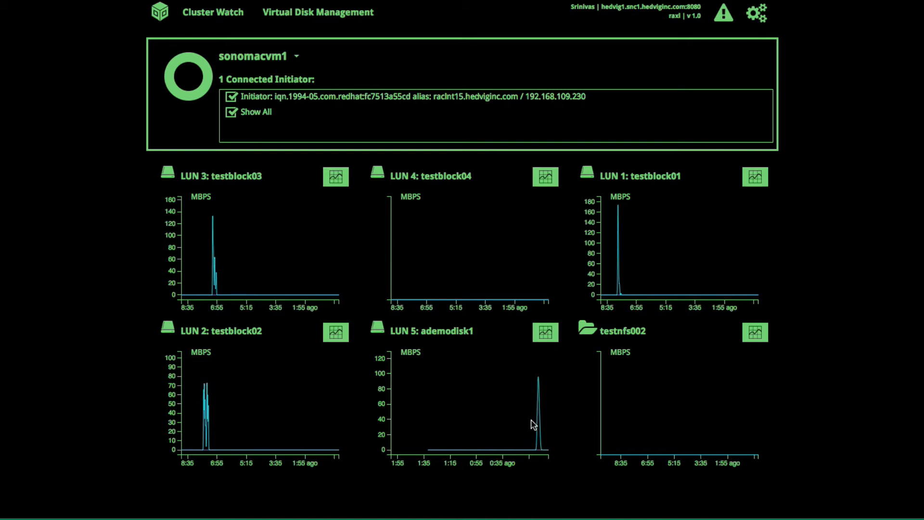
click(547, 341)
click(490, 361)
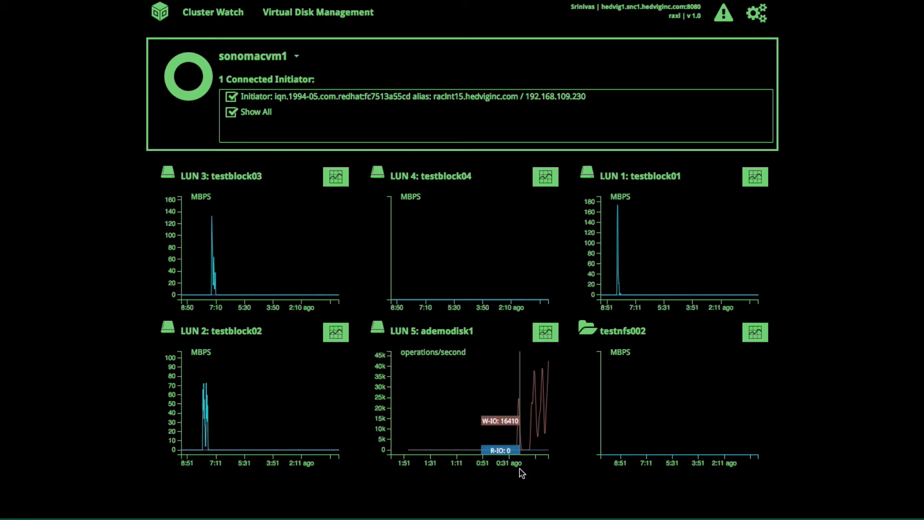
click(294, 20)
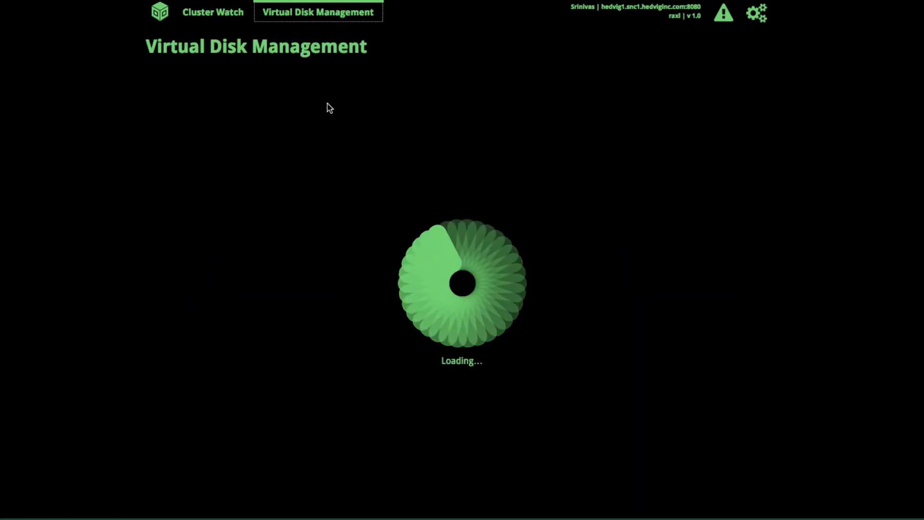
Create disk anfsdemodisk with size 1 TB and disk type NFS.
click(414, 49)
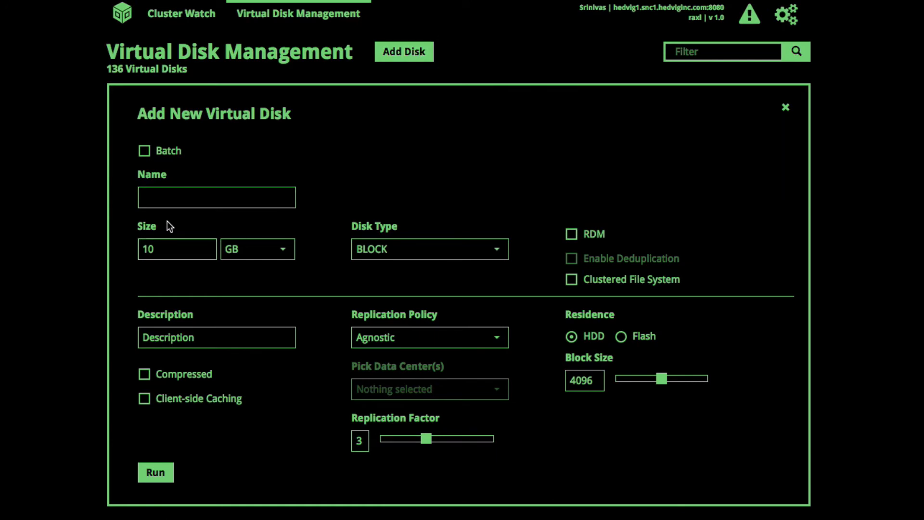
text(anfsdemodisk)
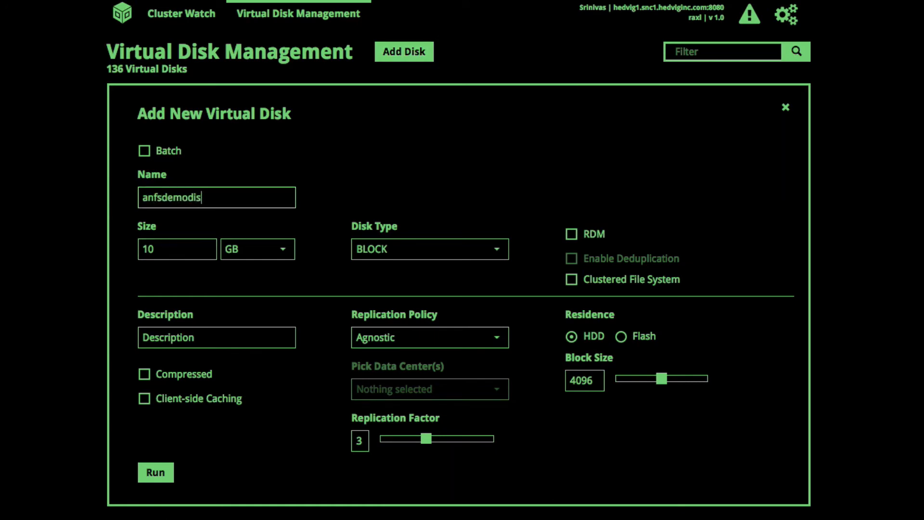
click(192, 246)
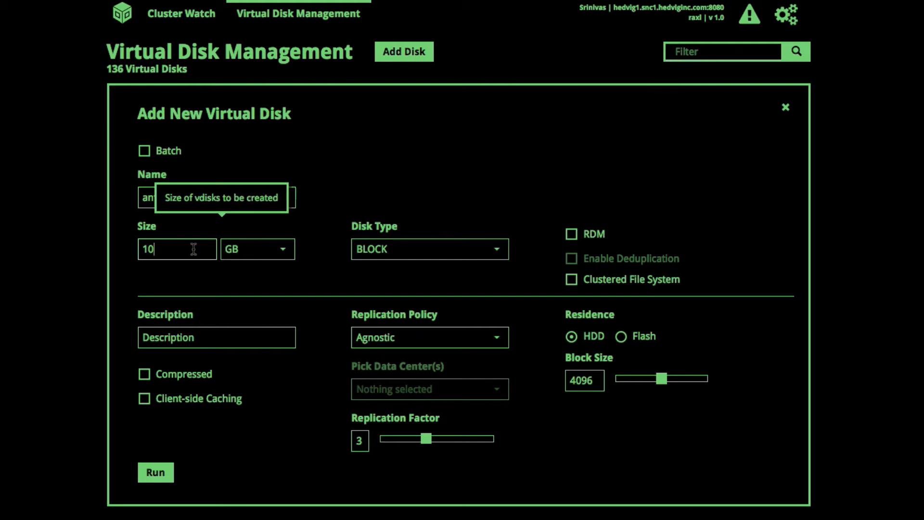
key(BackSpace)
click(284, 250)
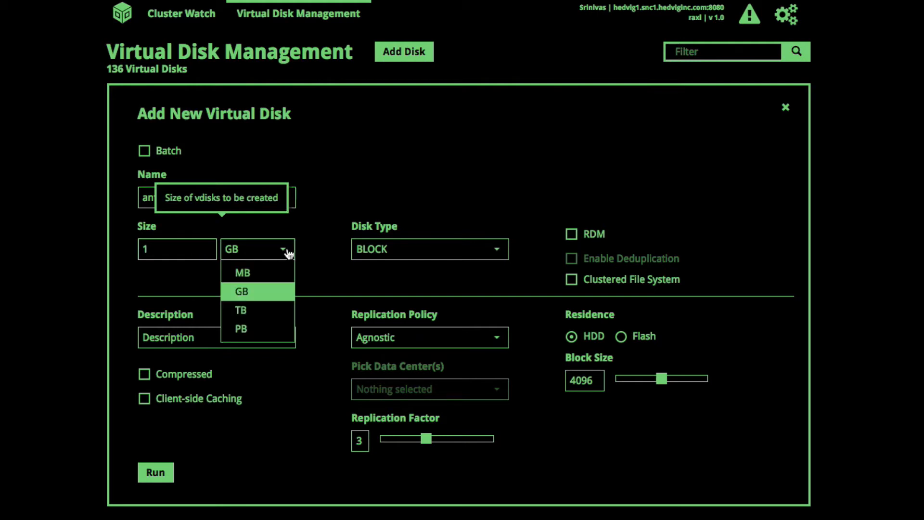
click(262, 309)
click(418, 252)
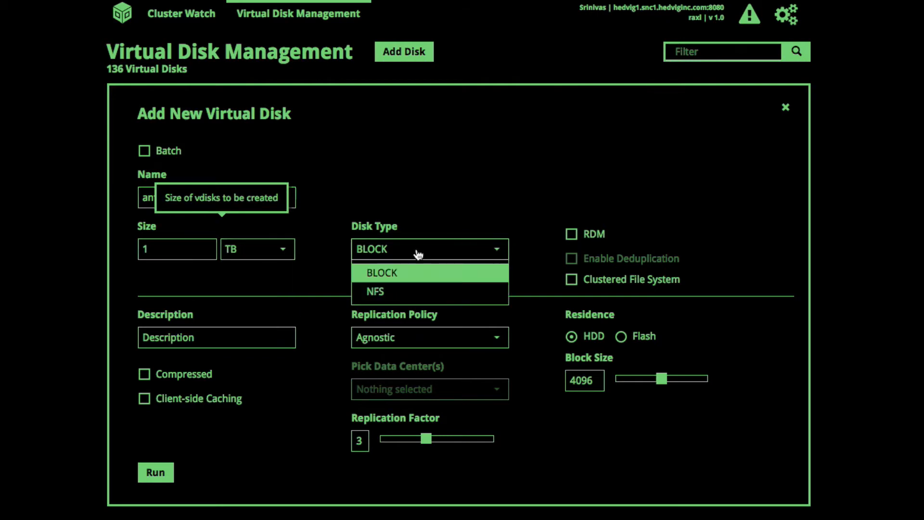
click(399, 295)
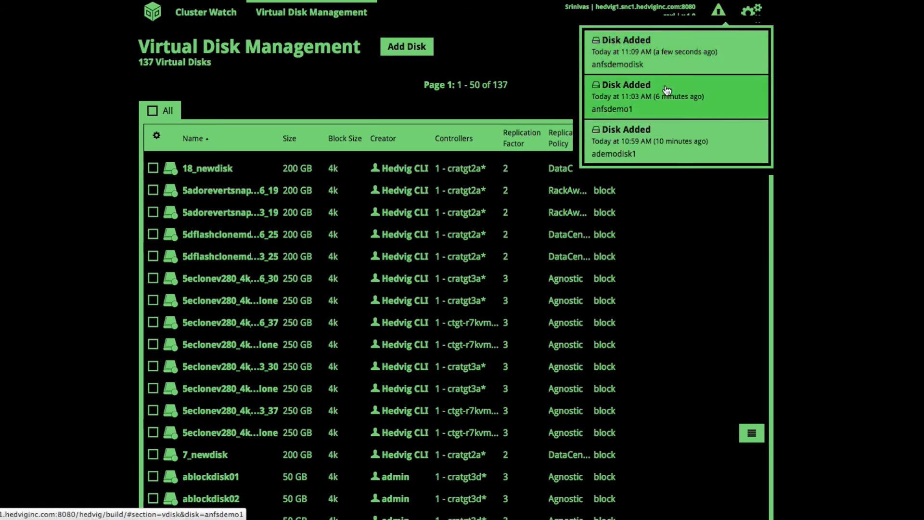
Add an export for anfsdemodisk on target sonomacvm1, giving /exports/anfsdemodisk.
scroll(680, 239, down, 4)
scroll(681, 239, down, 1)
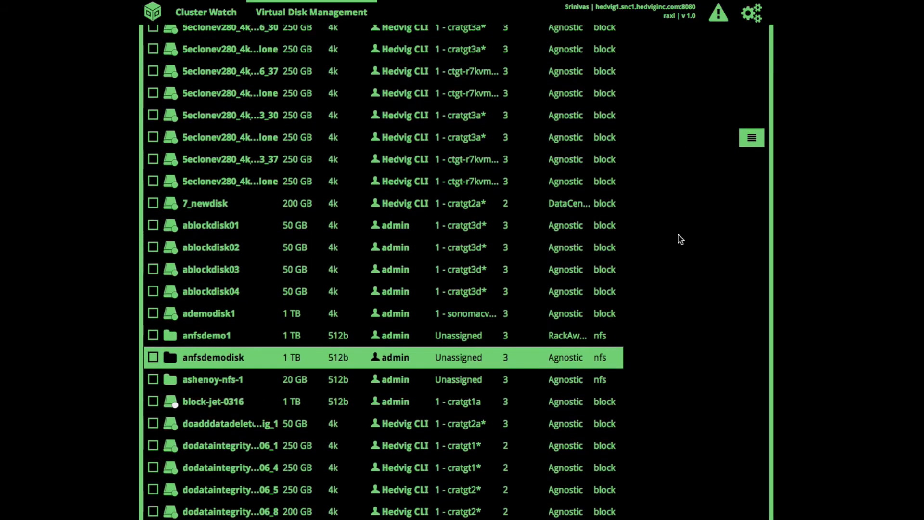
click(752, 359)
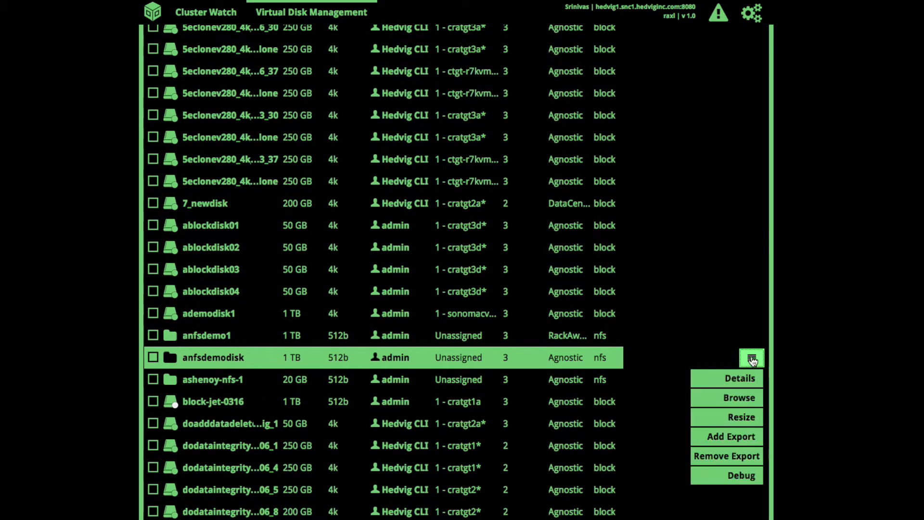
click(731, 436)
scroll(384, 427, down, 1)
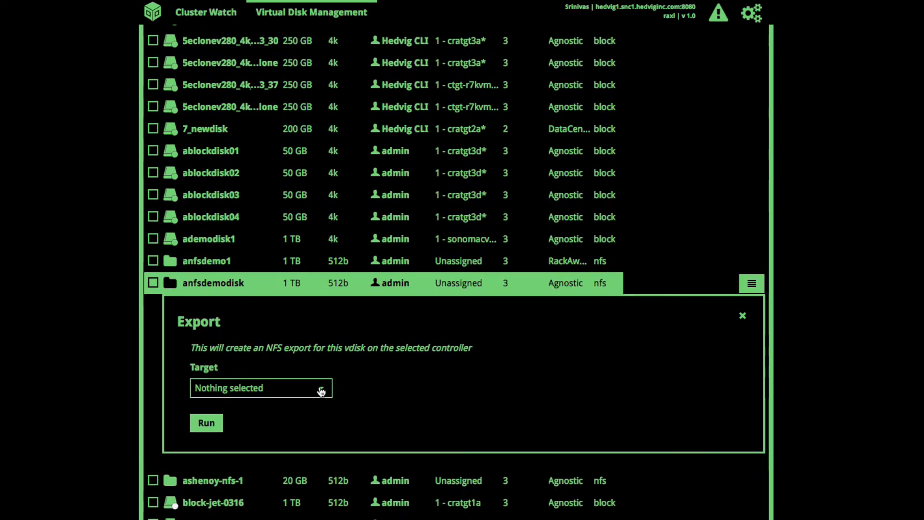
click(320, 388)
scroll(276, 371, down, 5)
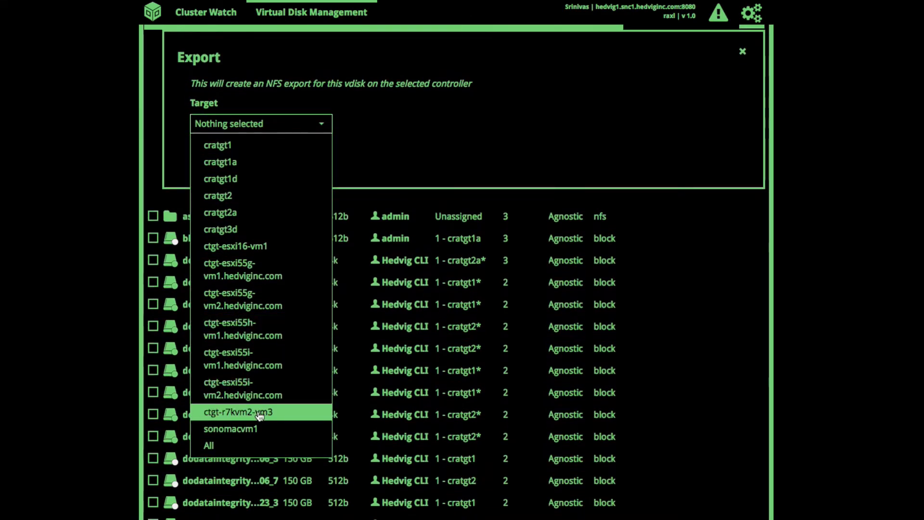
click(260, 429)
click(411, 192)
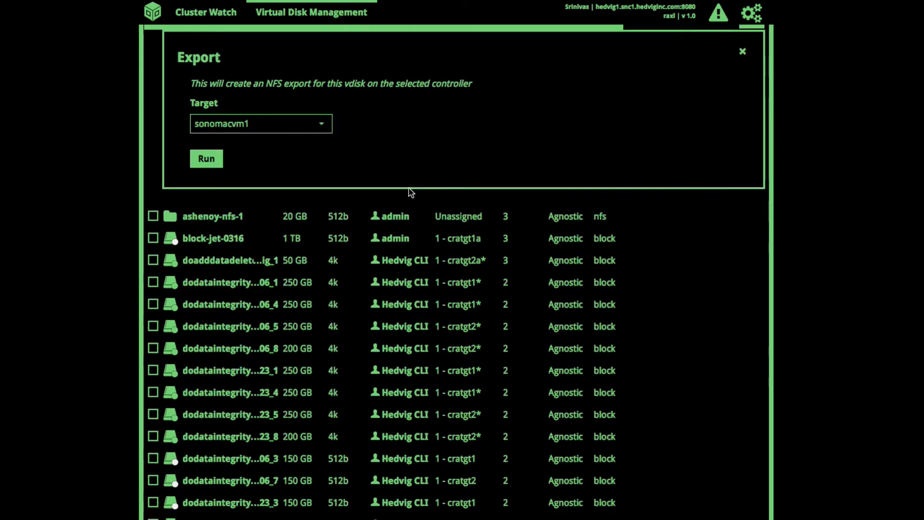
click(207, 160)
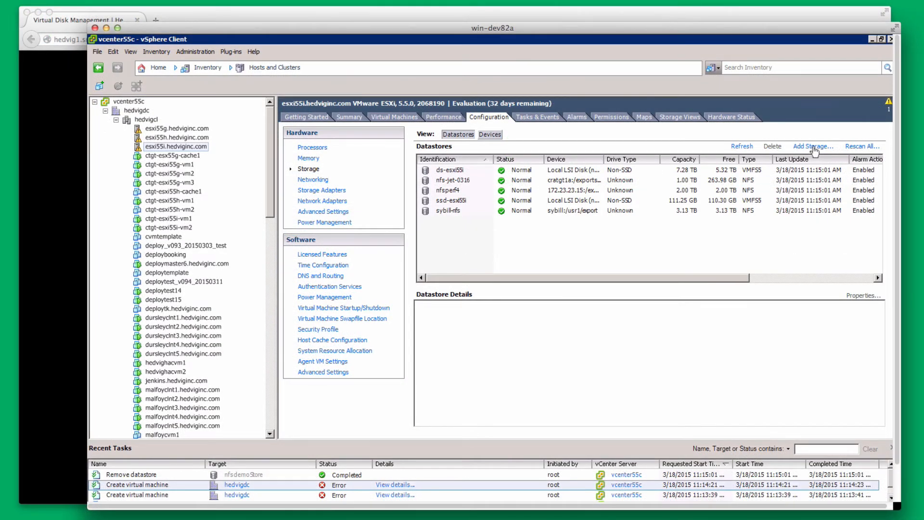
Add a 1 TB NFS datastore nfsdemodiskStore from server sonomacvm1, folder /exports/anfsdemodisk.
click(813, 147)
click(457, 220)
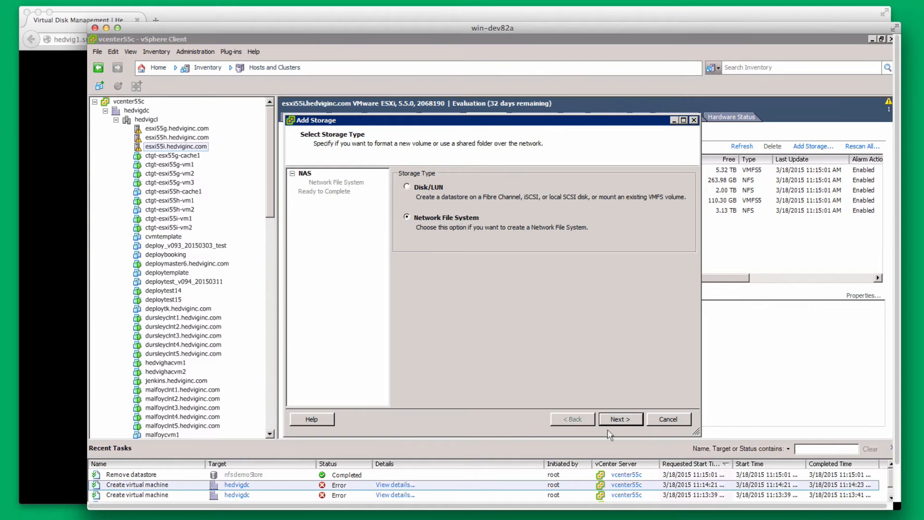
click(620, 420)
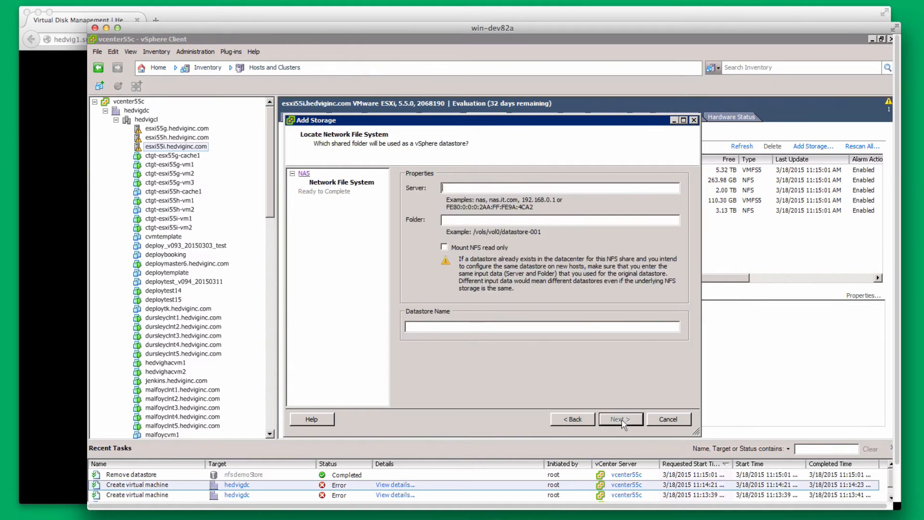
text(sonomacvm1)
key(Tab)
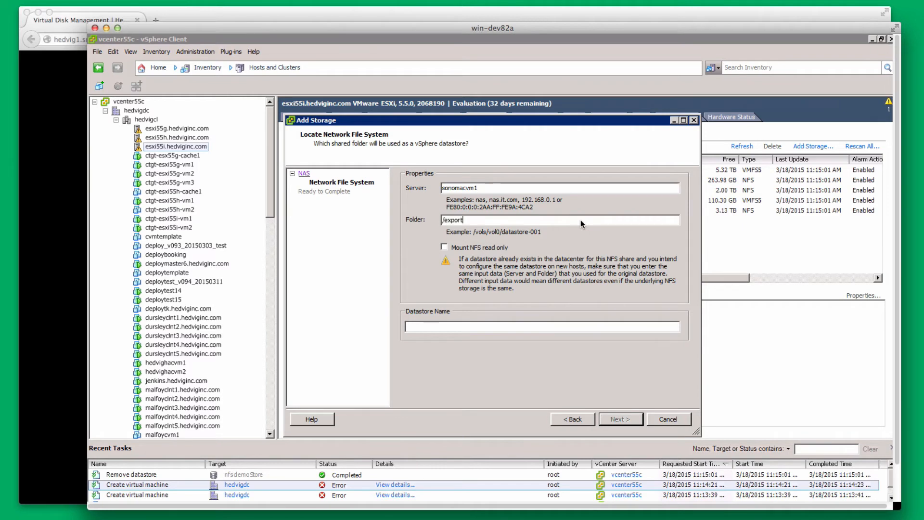
text(/exports/anfsdemodisk)
text(nfsdemodiskStore)
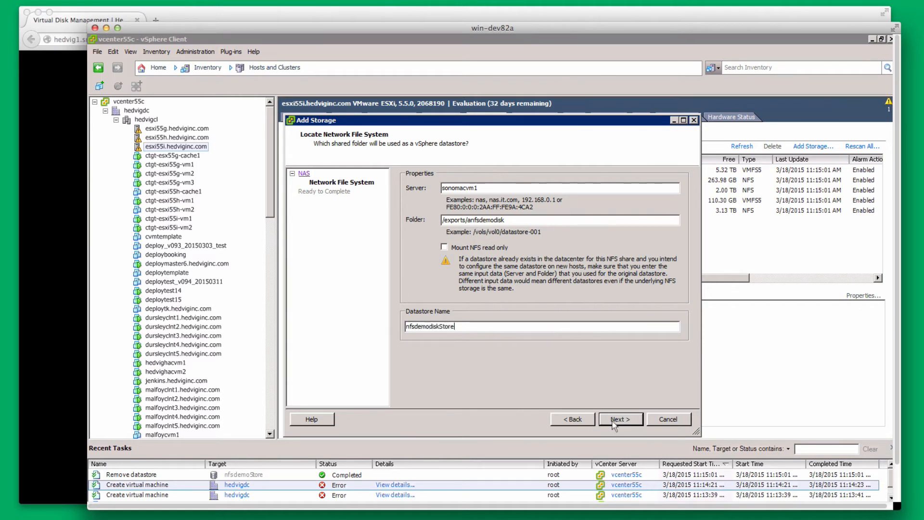
click(614, 423)
click(614, 424)
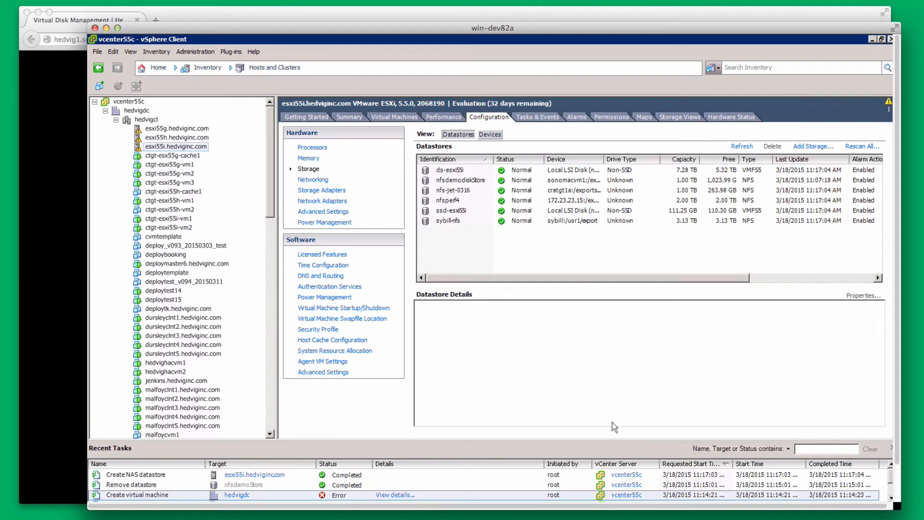
Start a typical new virtual machine on host esxi55i.hedviginc.com named avm01.
right_click(200, 145)
click(221, 150)
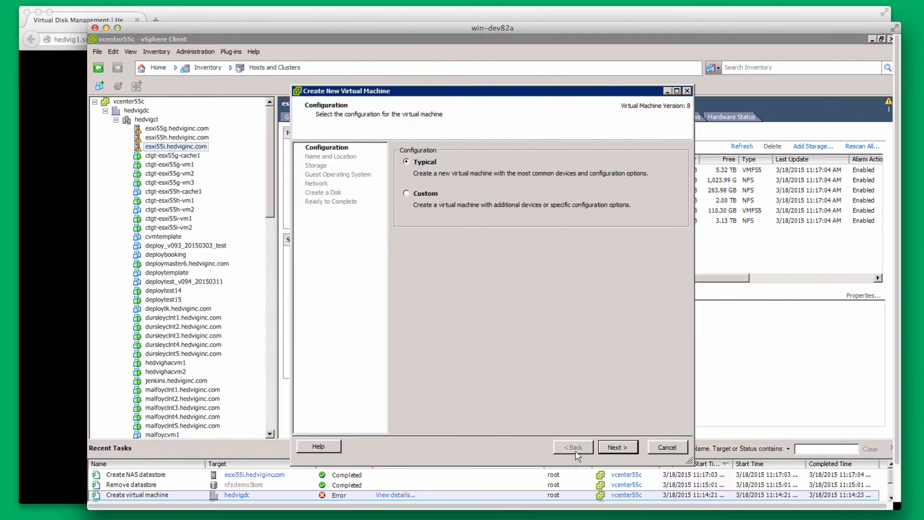
click(624, 450)
text(avm01)
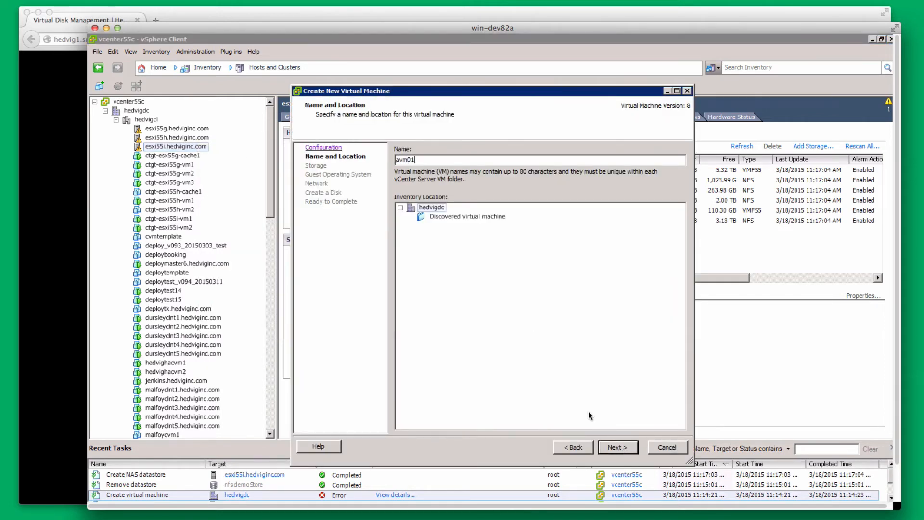
click(621, 447)
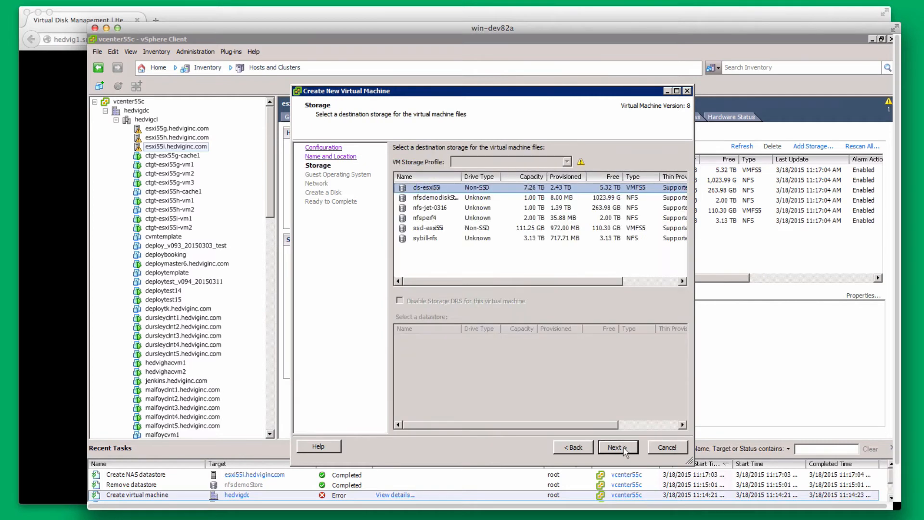
Store avm01 on nfsdemodiskStore with a Linux RHEL 6 64-bit guest and finish the wizard.
click(443, 198)
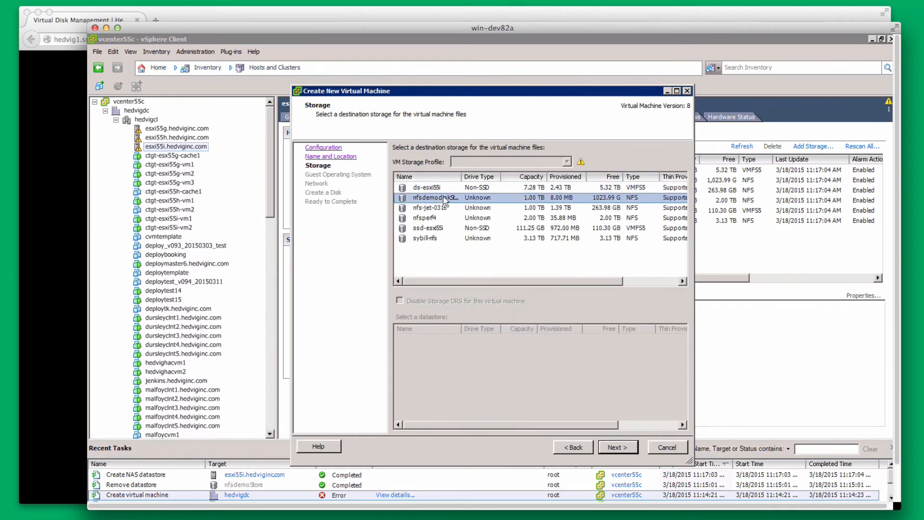
click(618, 449)
click(425, 180)
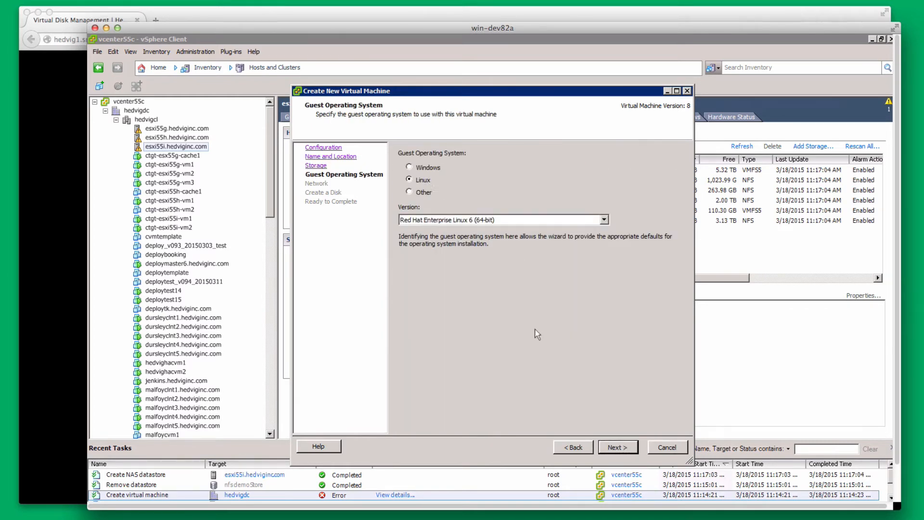
click(612, 450)
click(616, 447)
click(616, 448)
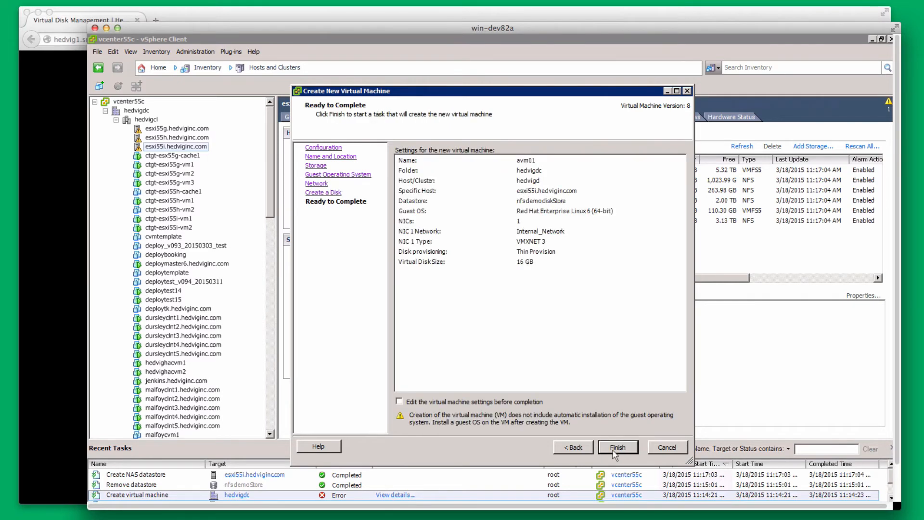
click(523, 201)
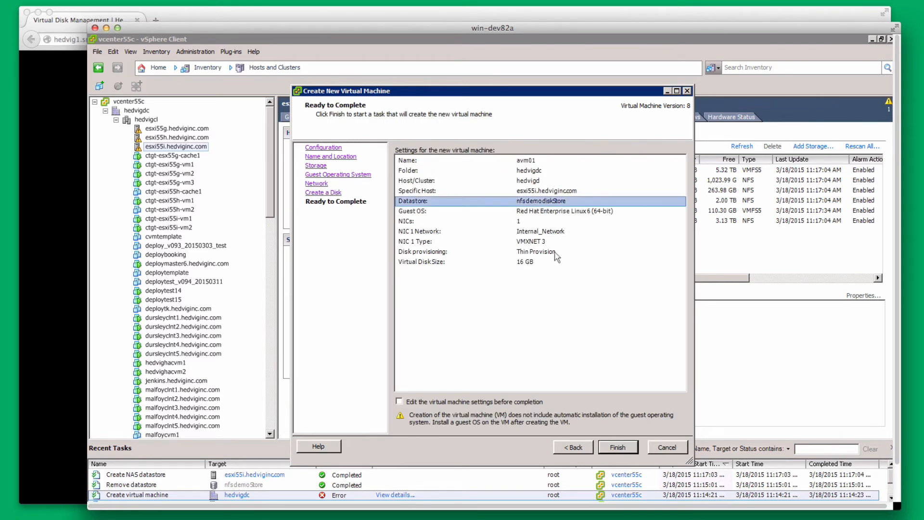
click(607, 452)
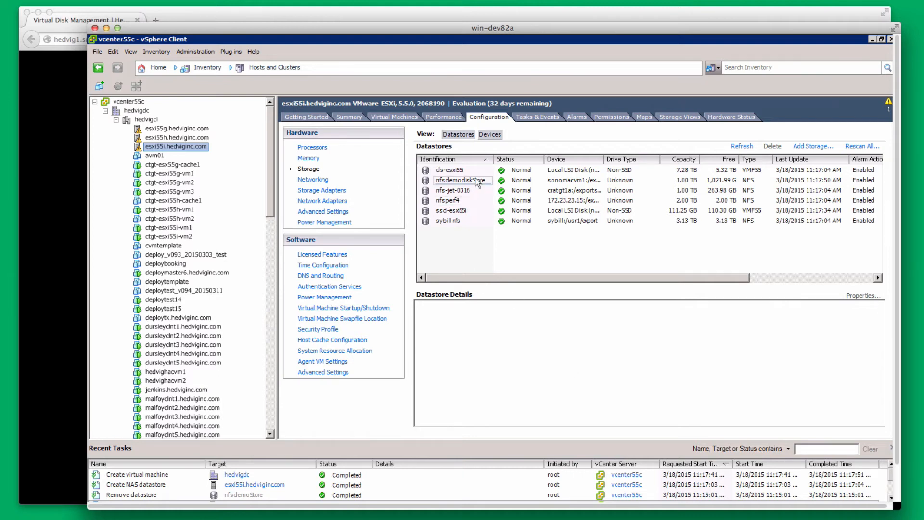
Browse nfsdemodiskStore in the Datastore Browser and open its avm01 folder.
click(477, 181)
right_click(477, 181)
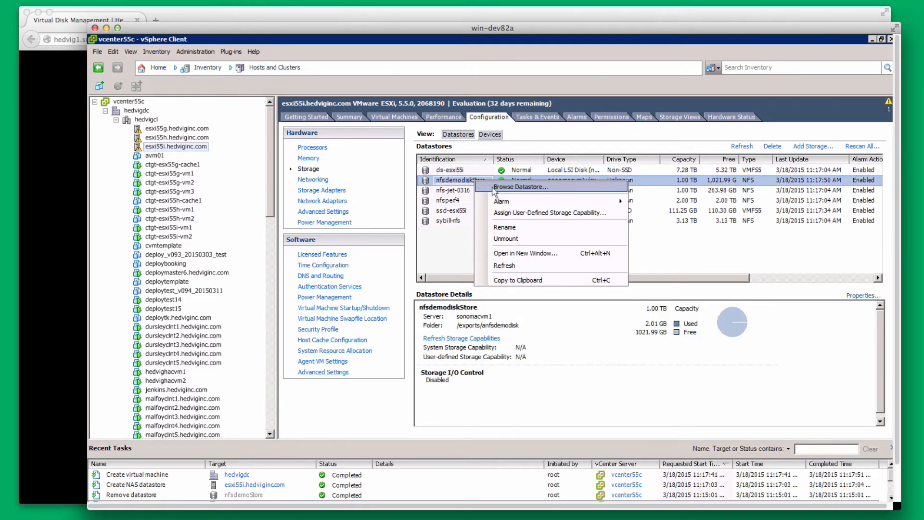
click(495, 188)
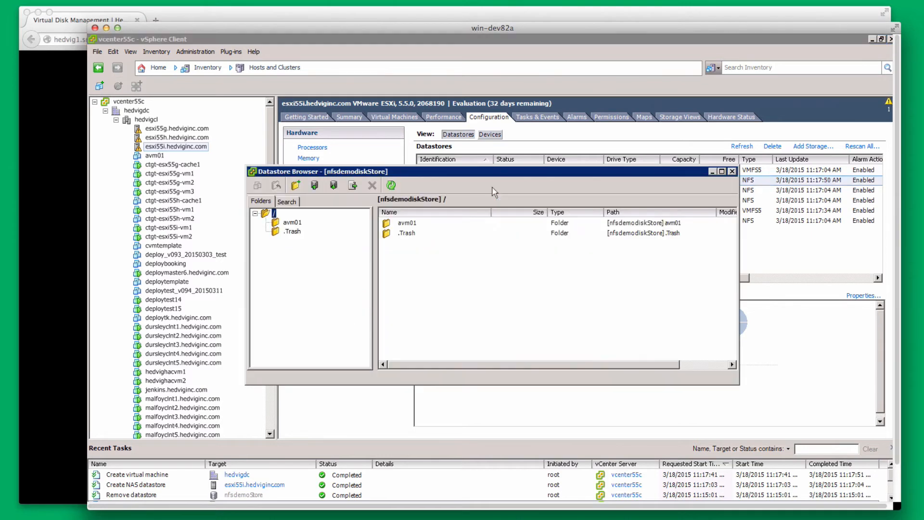
double_click(407, 225)
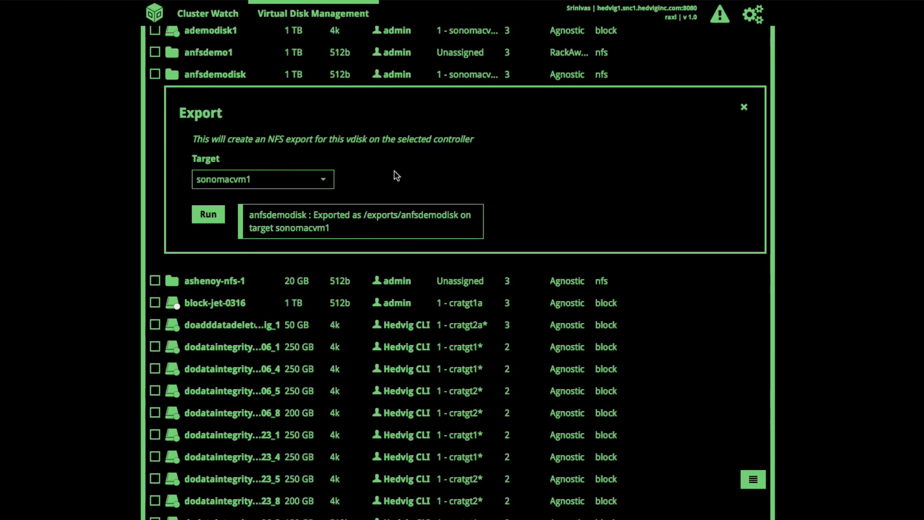
Browse the anfsdemodisk vdisk and open avm01 to see its vmx and vmdk files.
click(215, 74)
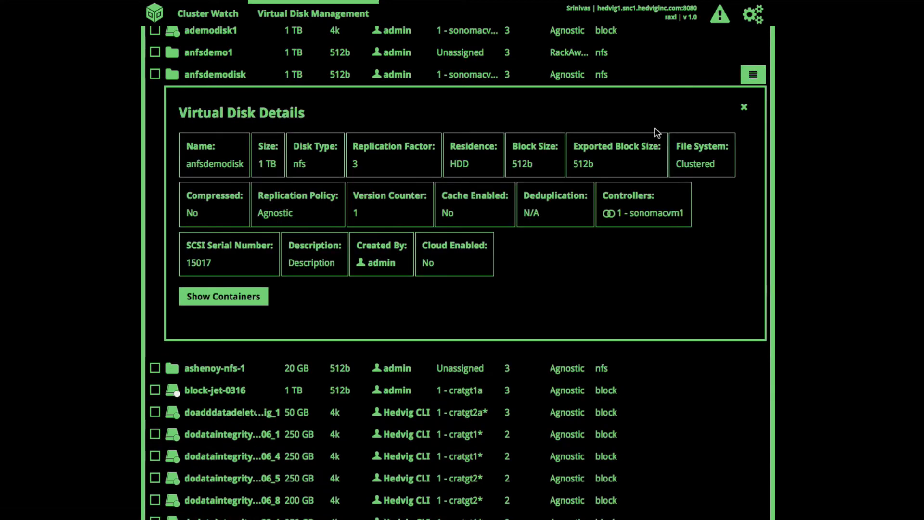
click(753, 78)
click(743, 118)
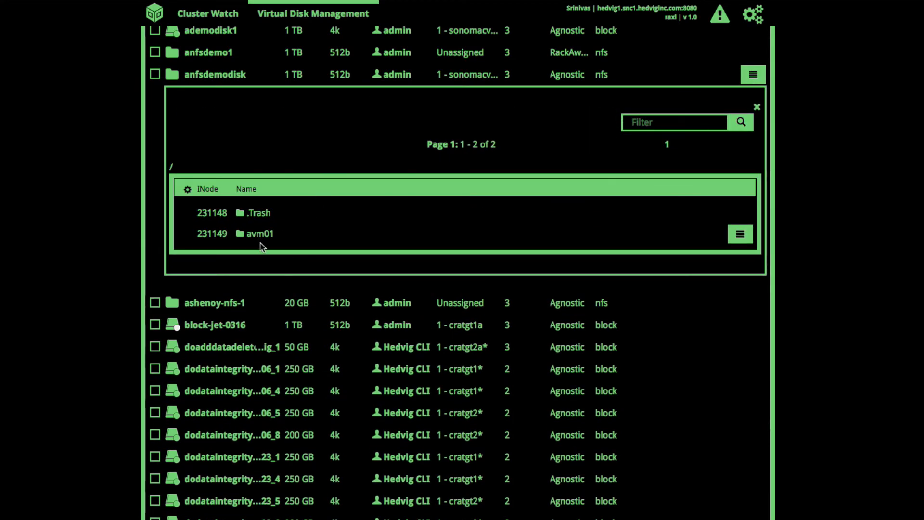
click(256, 237)
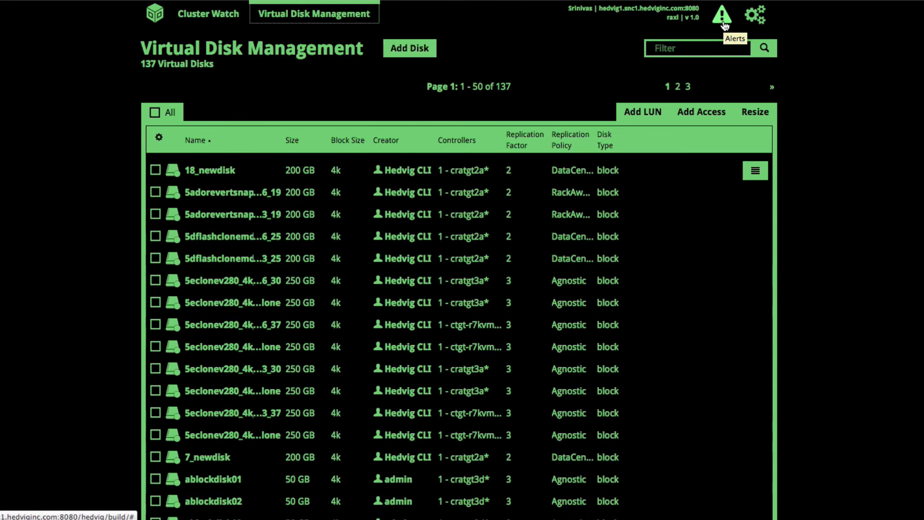
Review the disk alerts, then go to Snapshot Management for ademodisk1.
click(723, 21)
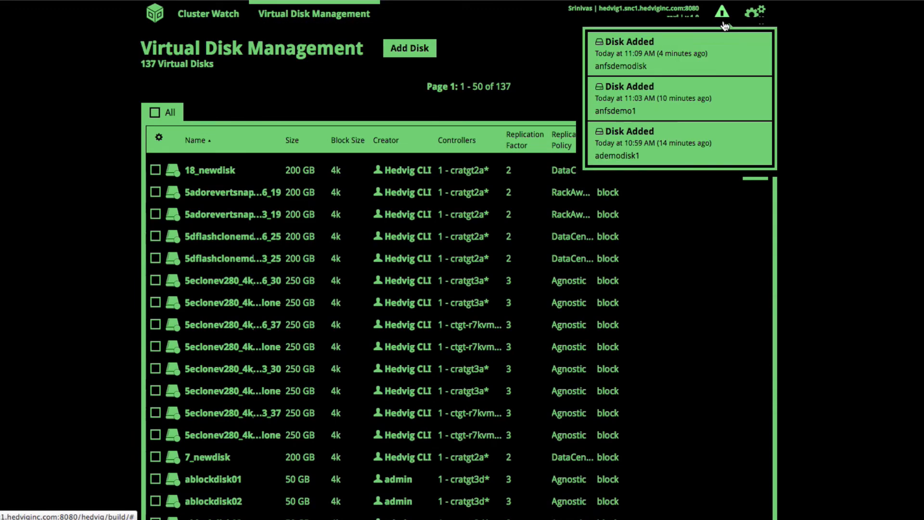
click(693, 137)
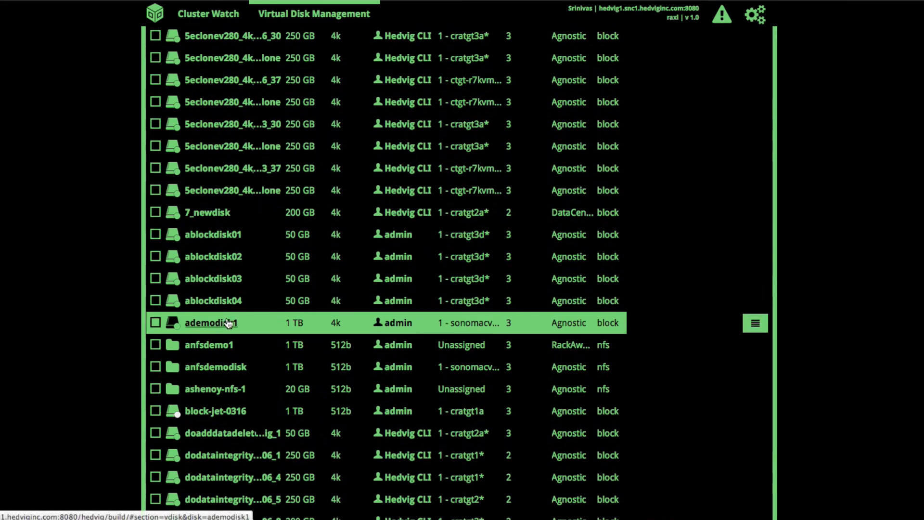
click(192, 326)
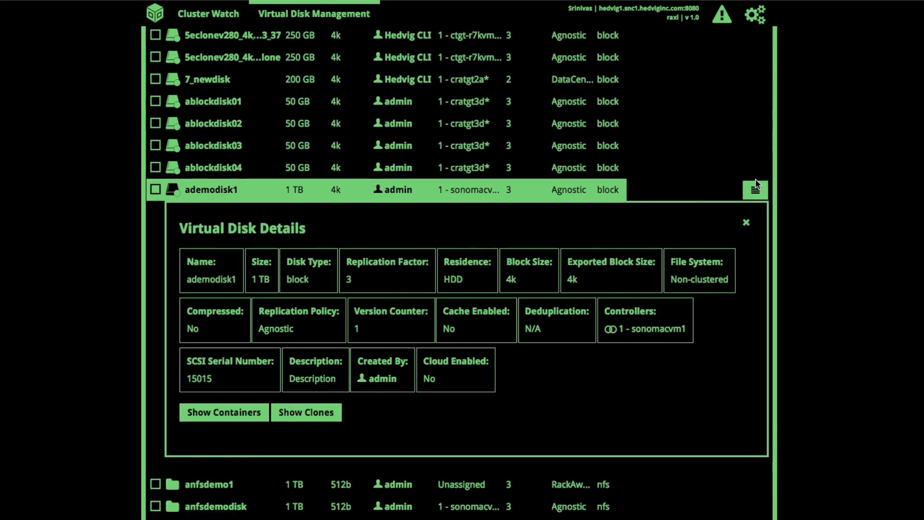
click(755, 193)
click(744, 226)
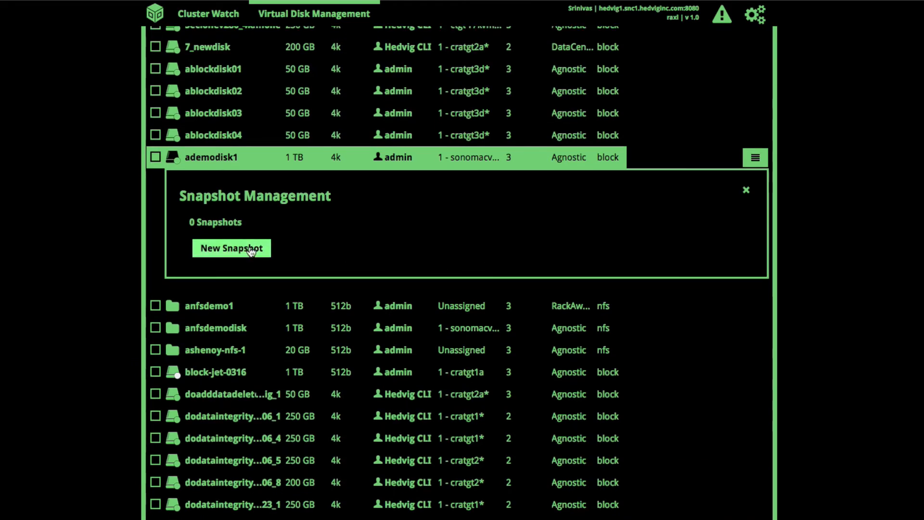
Take four snapshots of ademodisk1, $Snapshot$1 through $Snapshot$4.
click(250, 249)
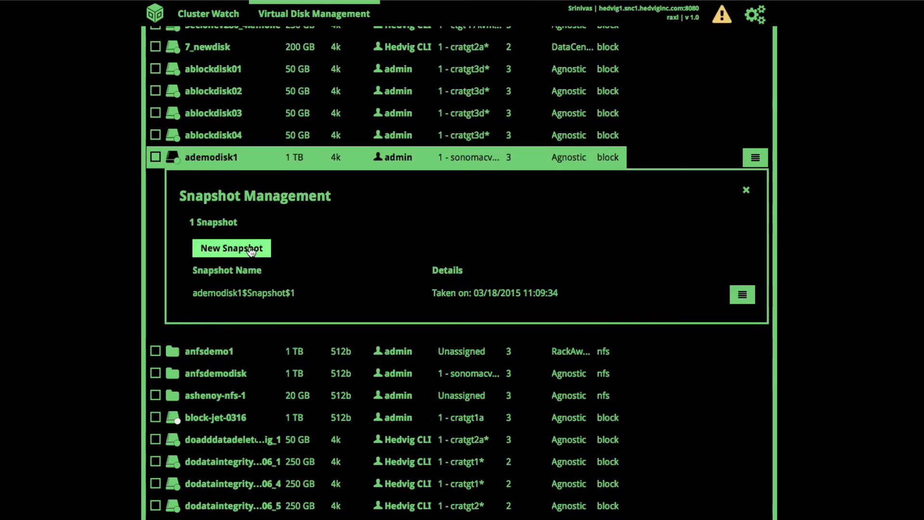
click(241, 249)
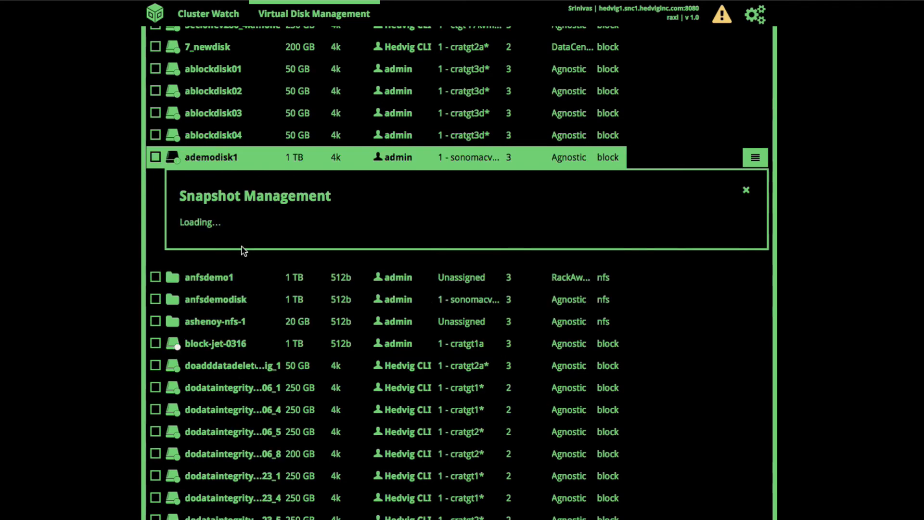
click(242, 248)
click(243, 250)
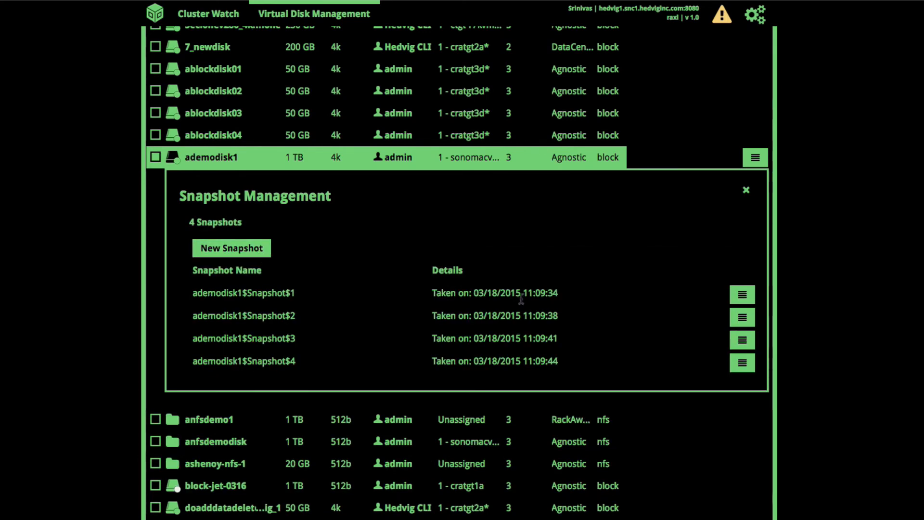
click(749, 294)
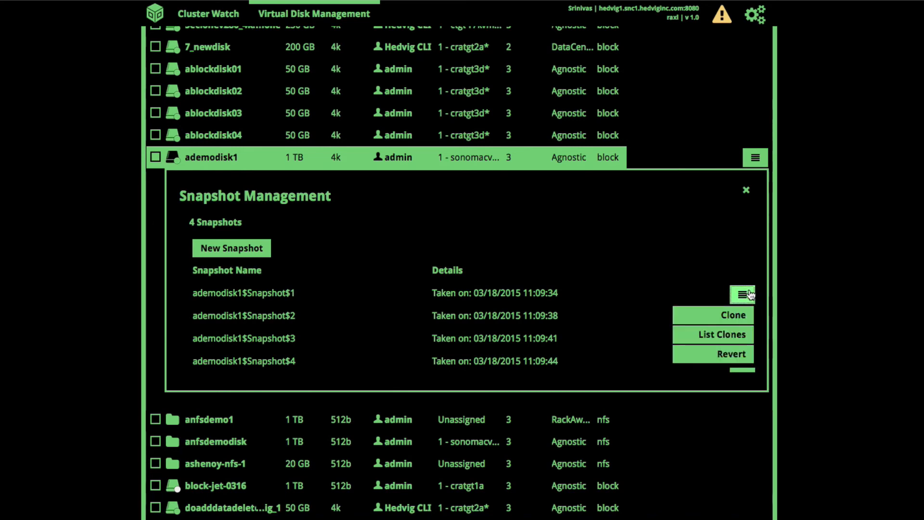
Clone the first snapshot as clonedisk with replication factor lowered from 3 to 2.
click(733, 316)
scroll(735, 319, down, 5)
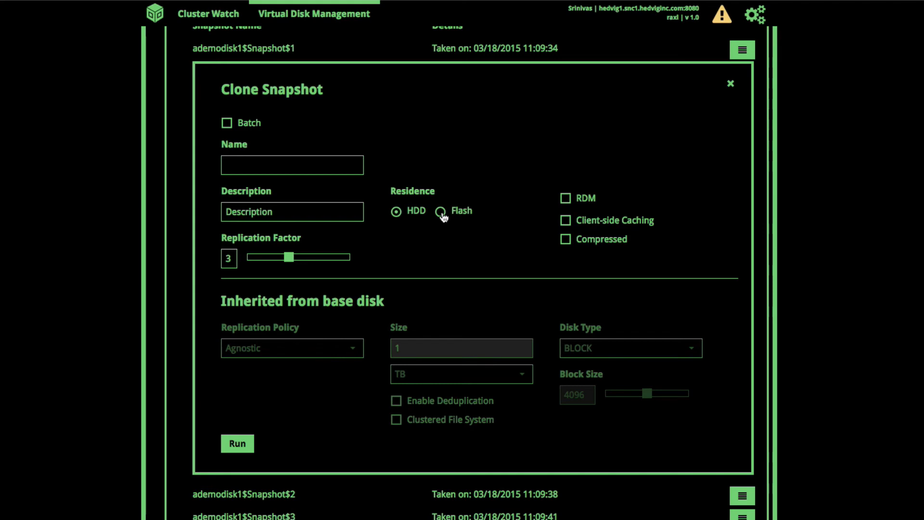
click(288, 259)
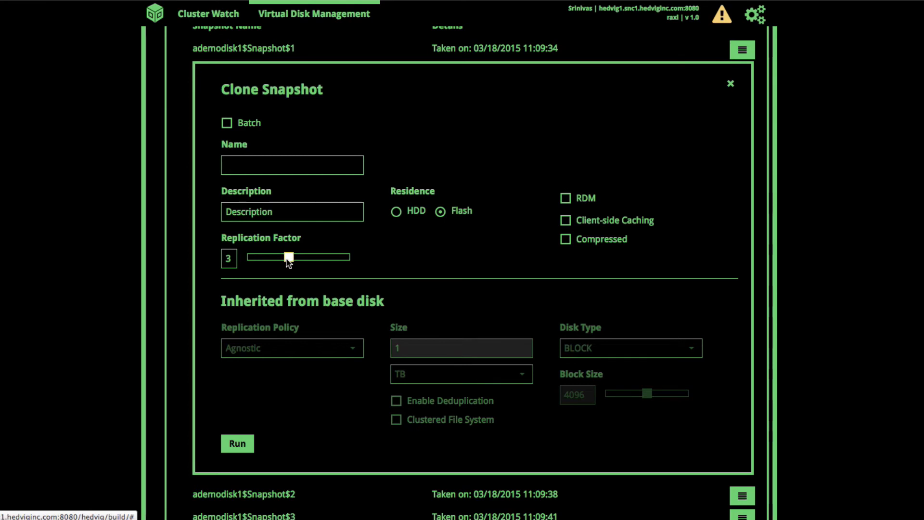
drag(287, 259, 268, 258)
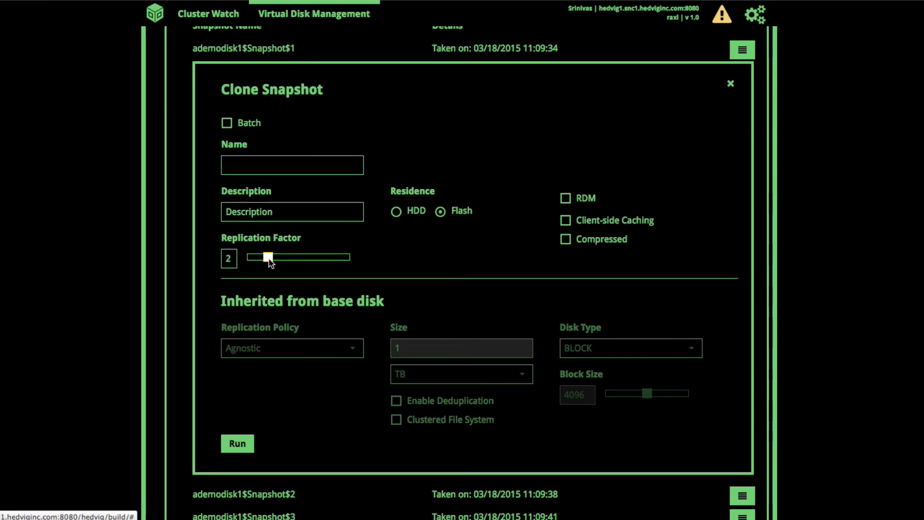
click(291, 159)
text(clon)
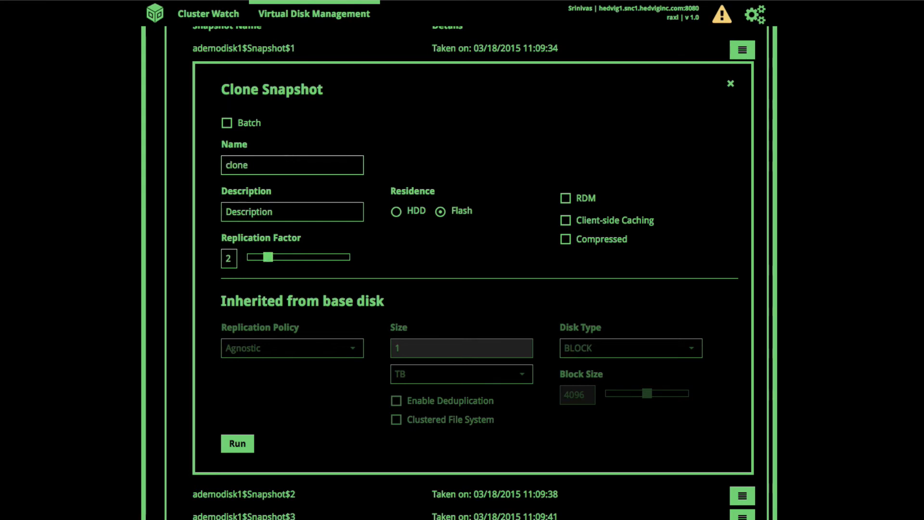
text(edisk)
scroll(160, 128, down, 1)
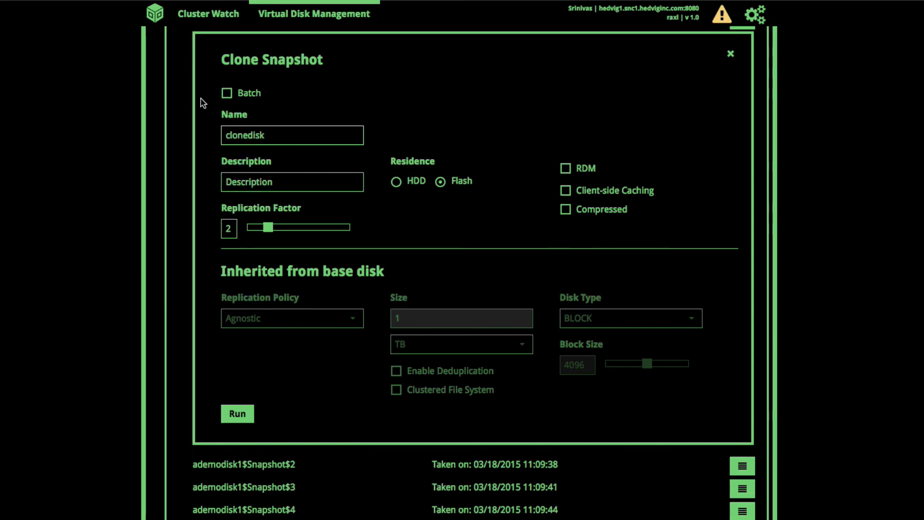
Make it a batch of 10 disks with 2 digits, clonedisk01 to clonedisk10, and run.
click(227, 93)
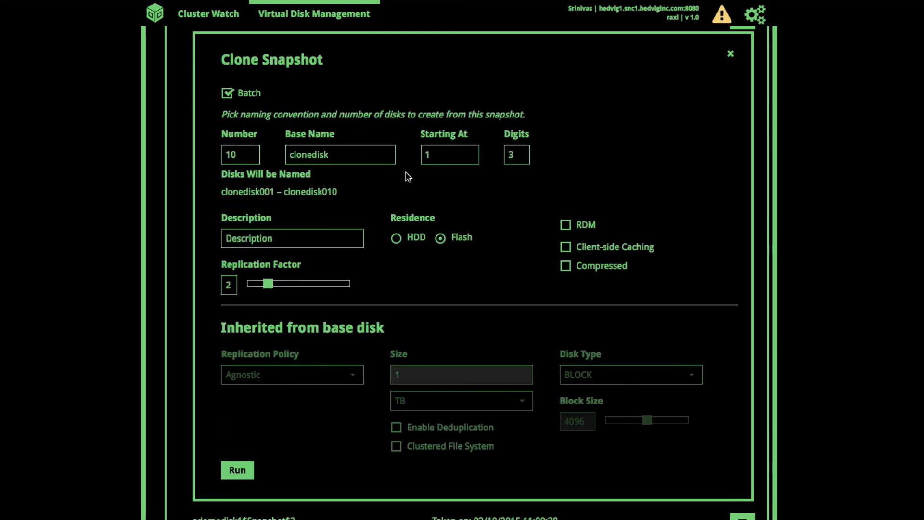
key(BackSpace)
key(BackSpace)
text(4)
click(524, 155)
key(BackSpace)
text(2)
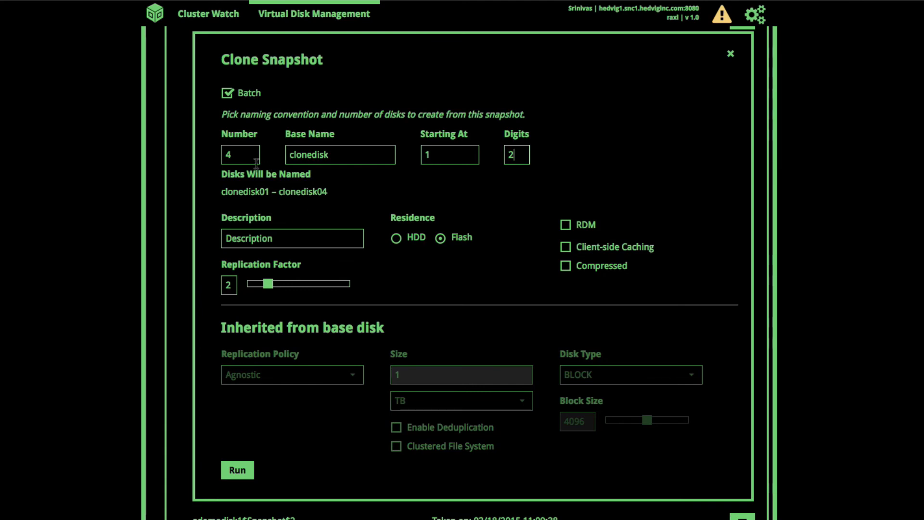
click(241, 155)
key(BackSpace)
text(10)
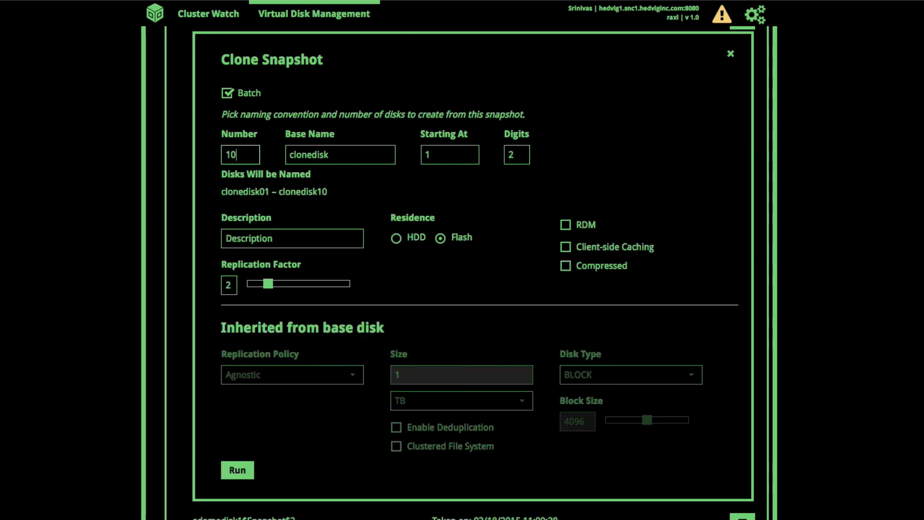
scroll(294, 272, down, 1)
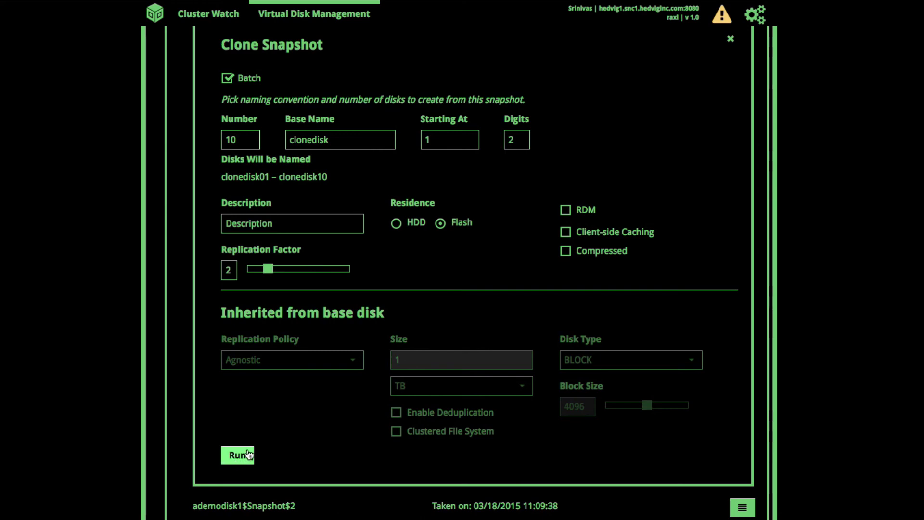
click(248, 455)
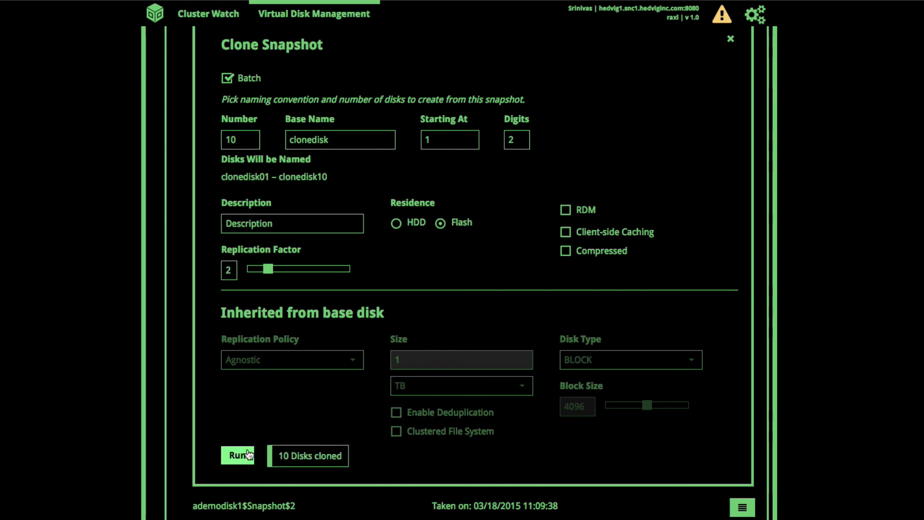
scroll(384, 414, up, 5)
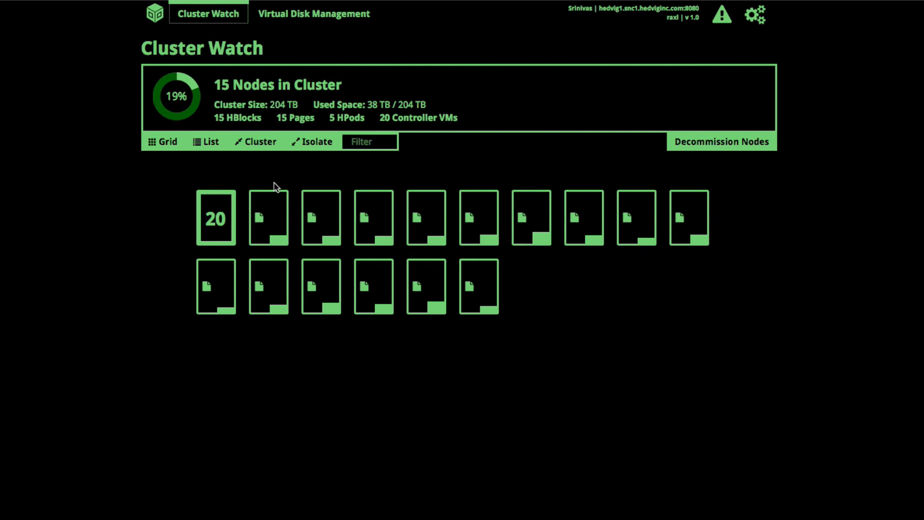
Open node hedvig1.snc1.hedviginc.com's details and rotate through its storage pools four times.
click(281, 202)
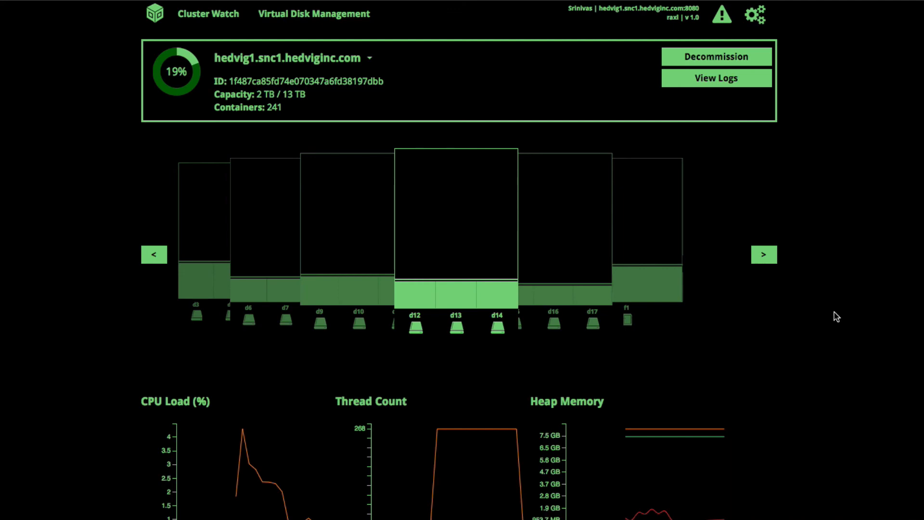
click(764, 255)
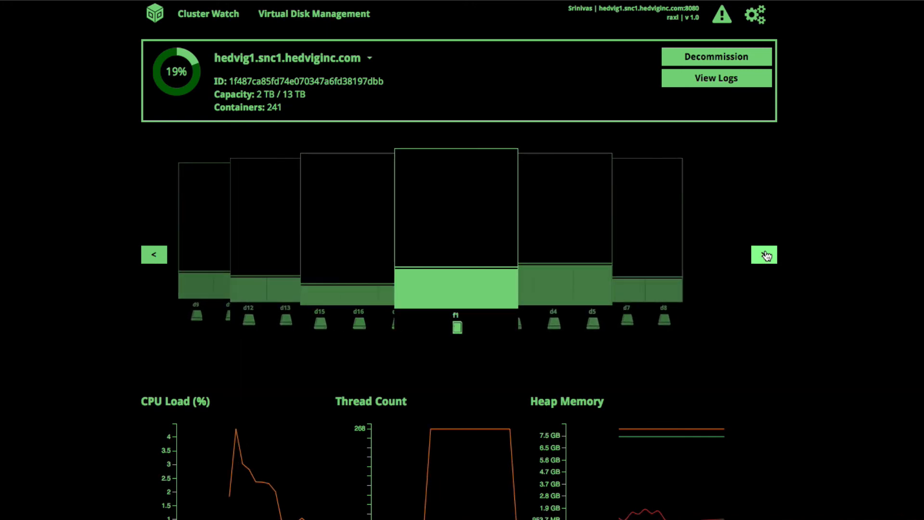
click(764, 255)
click(764, 255)
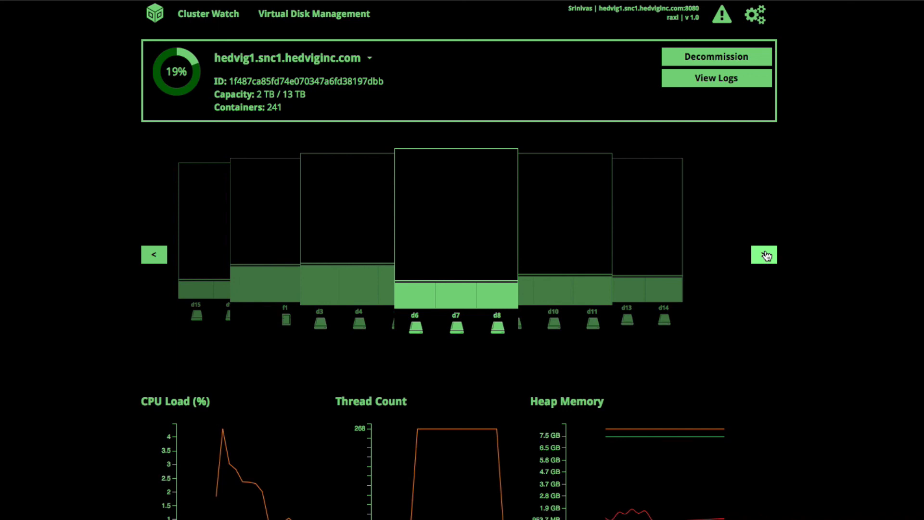
click(764, 255)
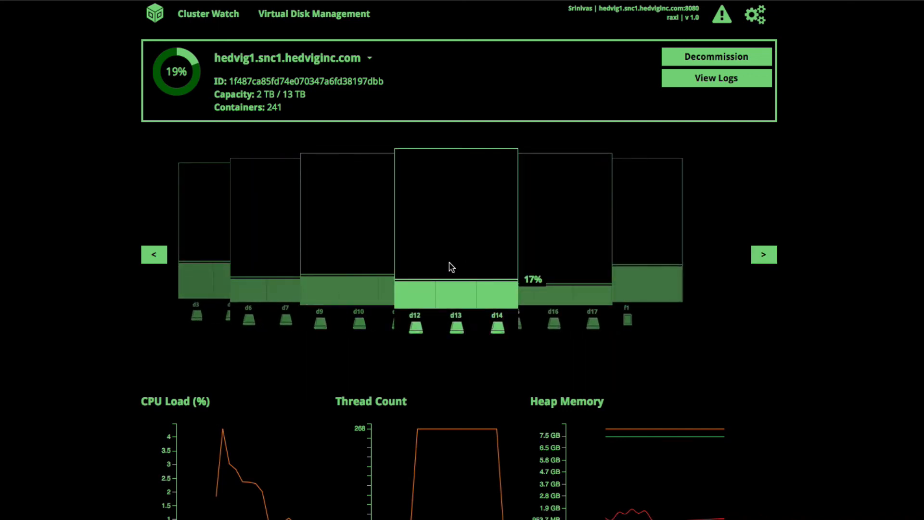
View Storage Pool 4's capacity and 46 containers, then return to the 15-node overview.
click(422, 249)
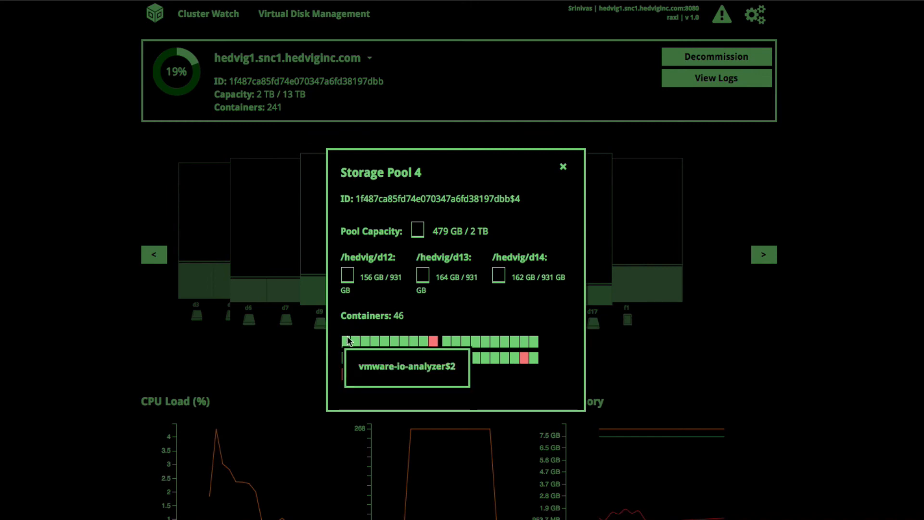
mouse_move(358, 343)
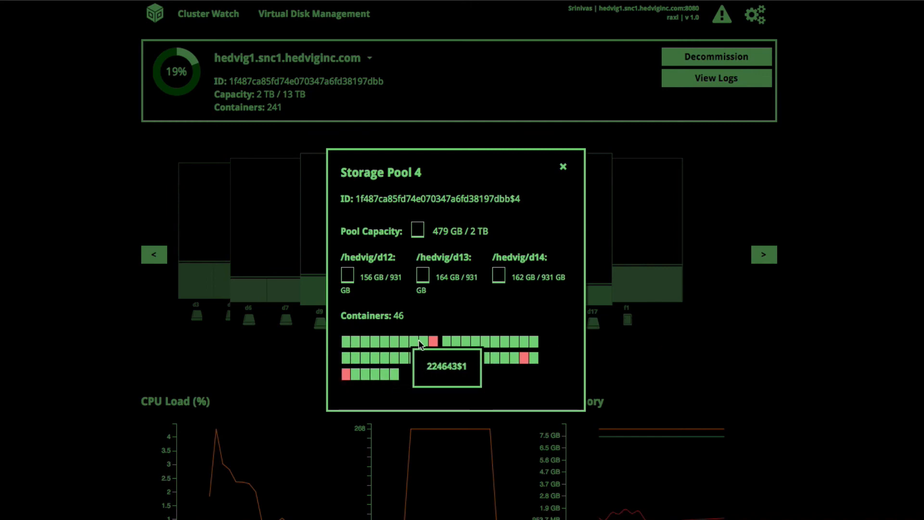
mouse_move(434, 344)
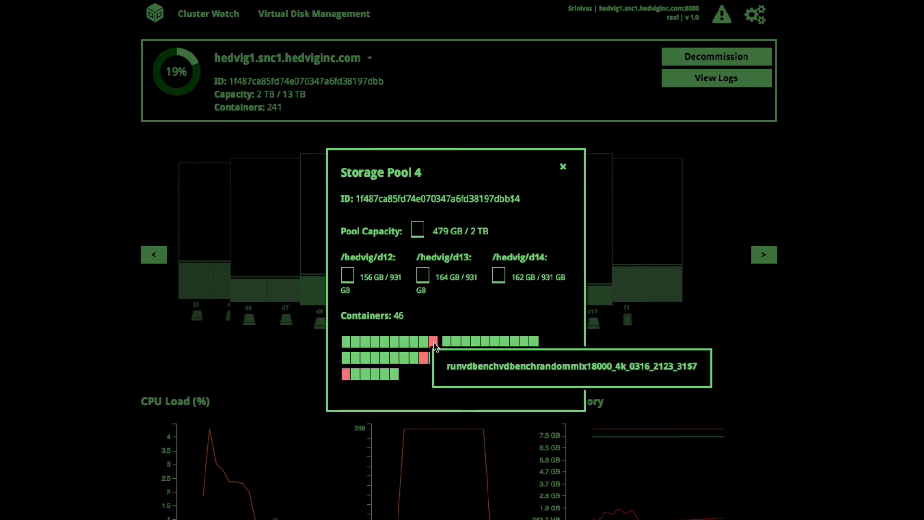
click(563, 168)
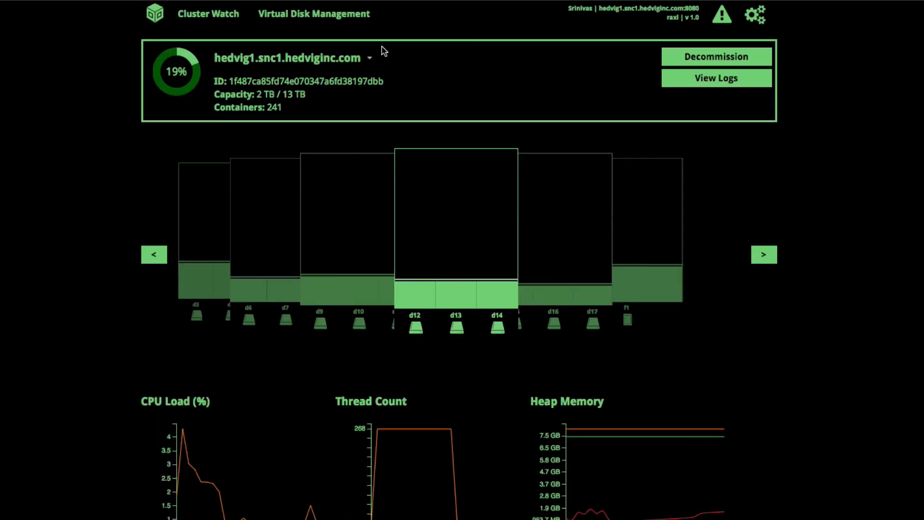
click(188, 20)
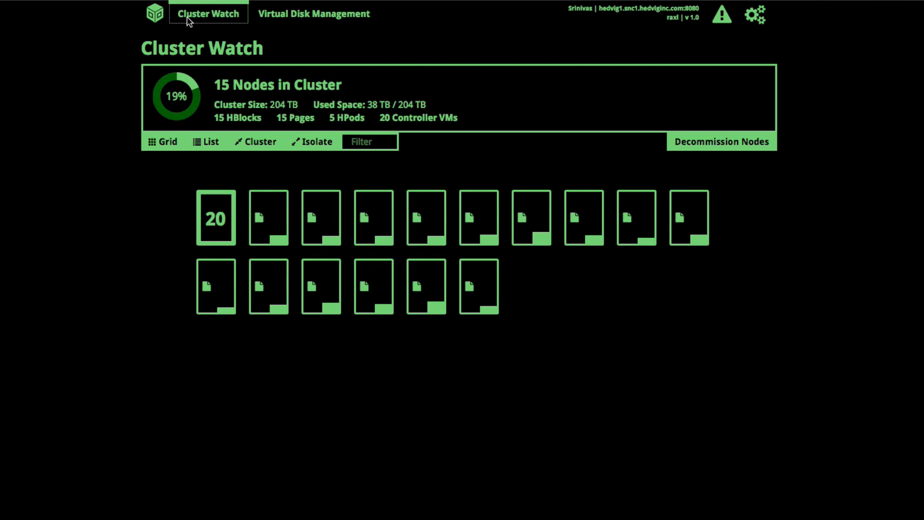